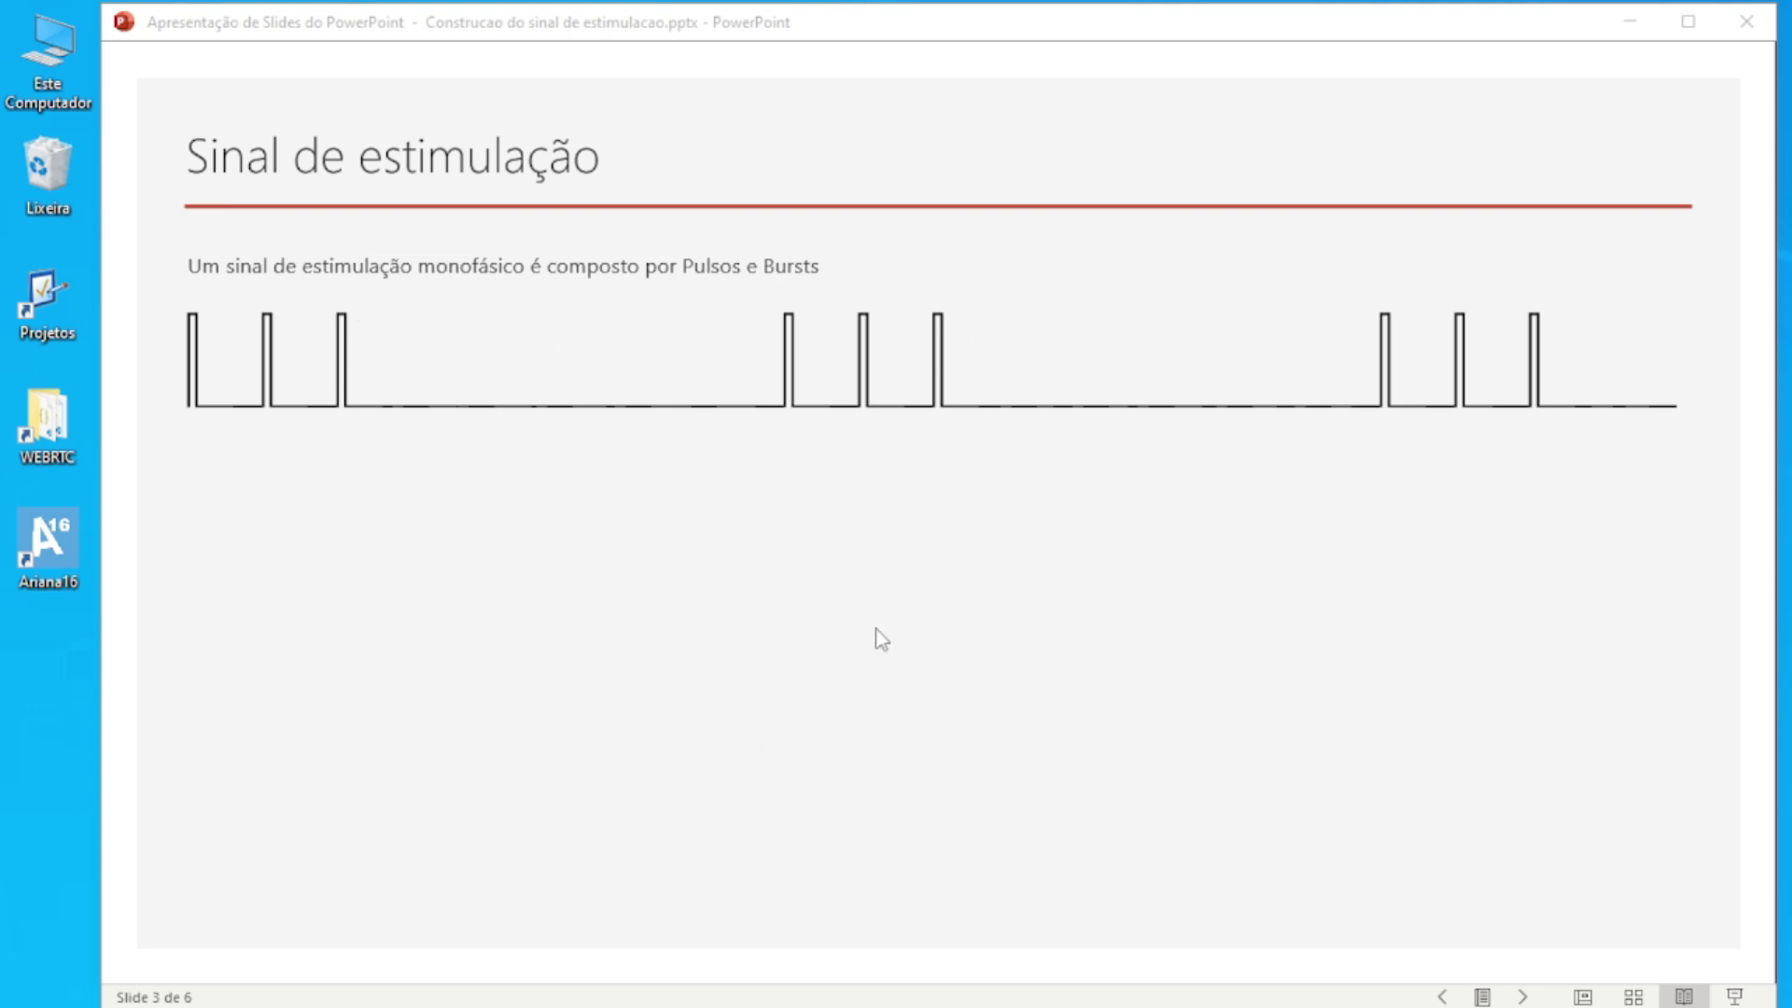
- Advance the presentation past the monophasic stimulation signal slides showing how pulses and bursts form the signal
click(1525, 997)
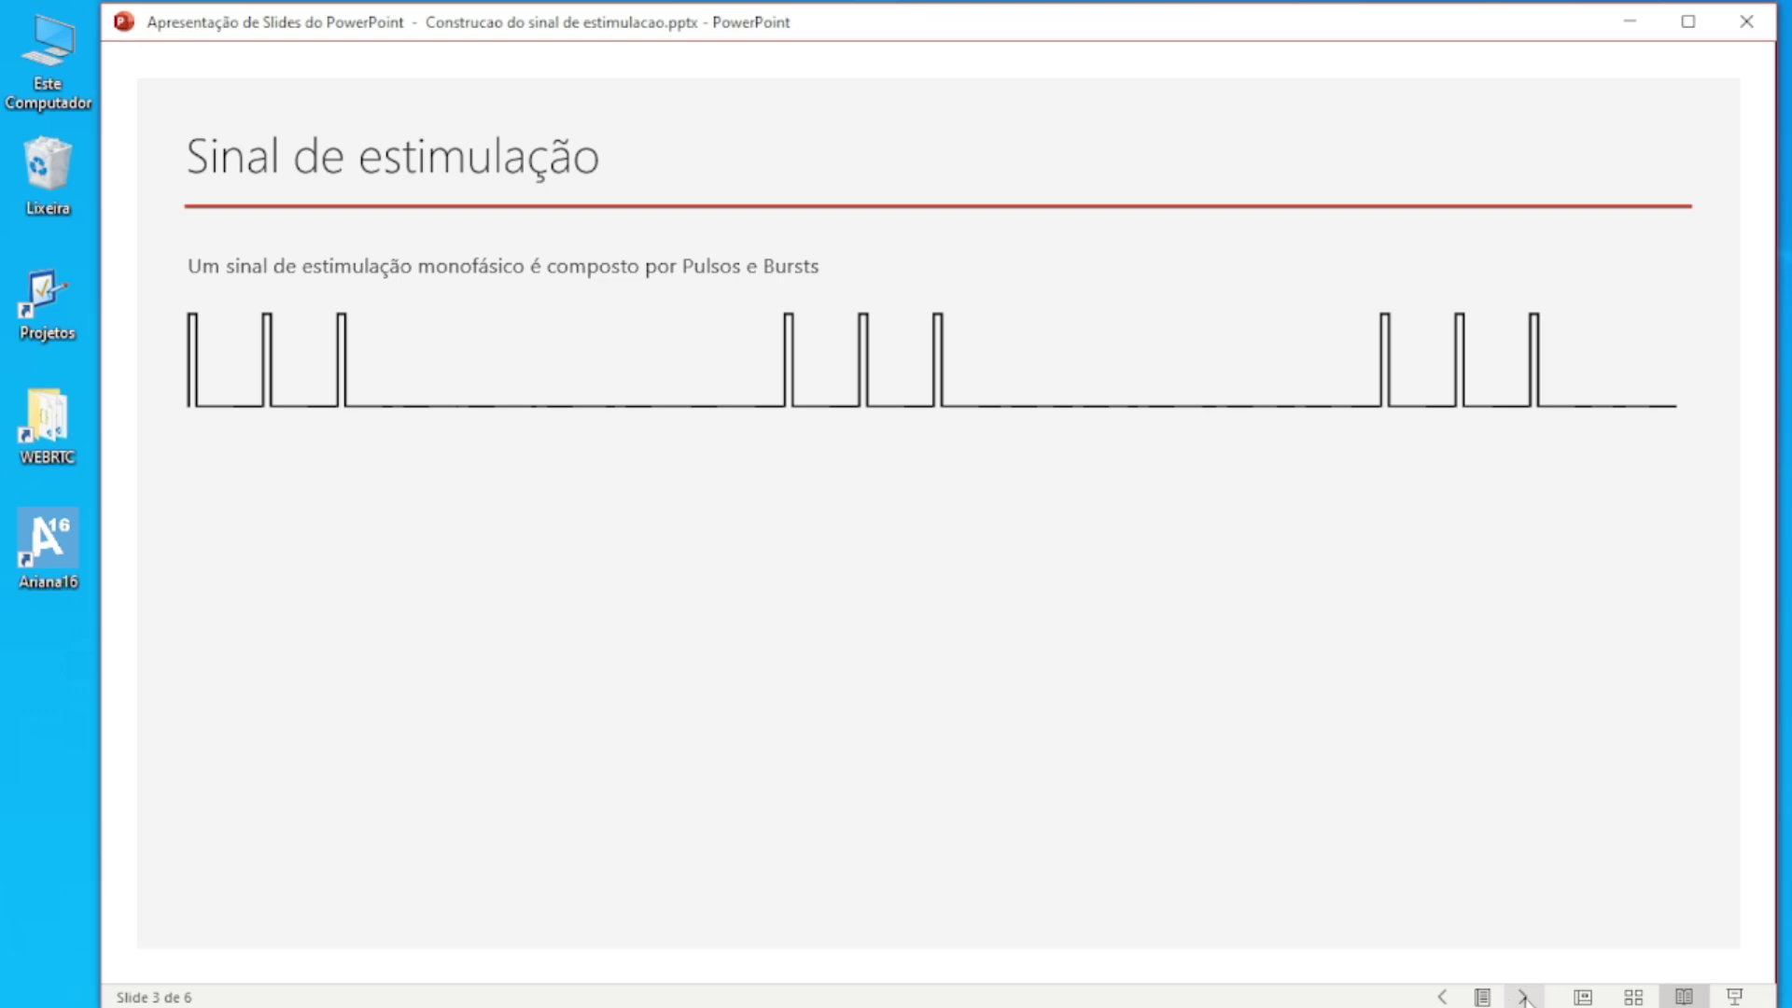
click(1525, 997)
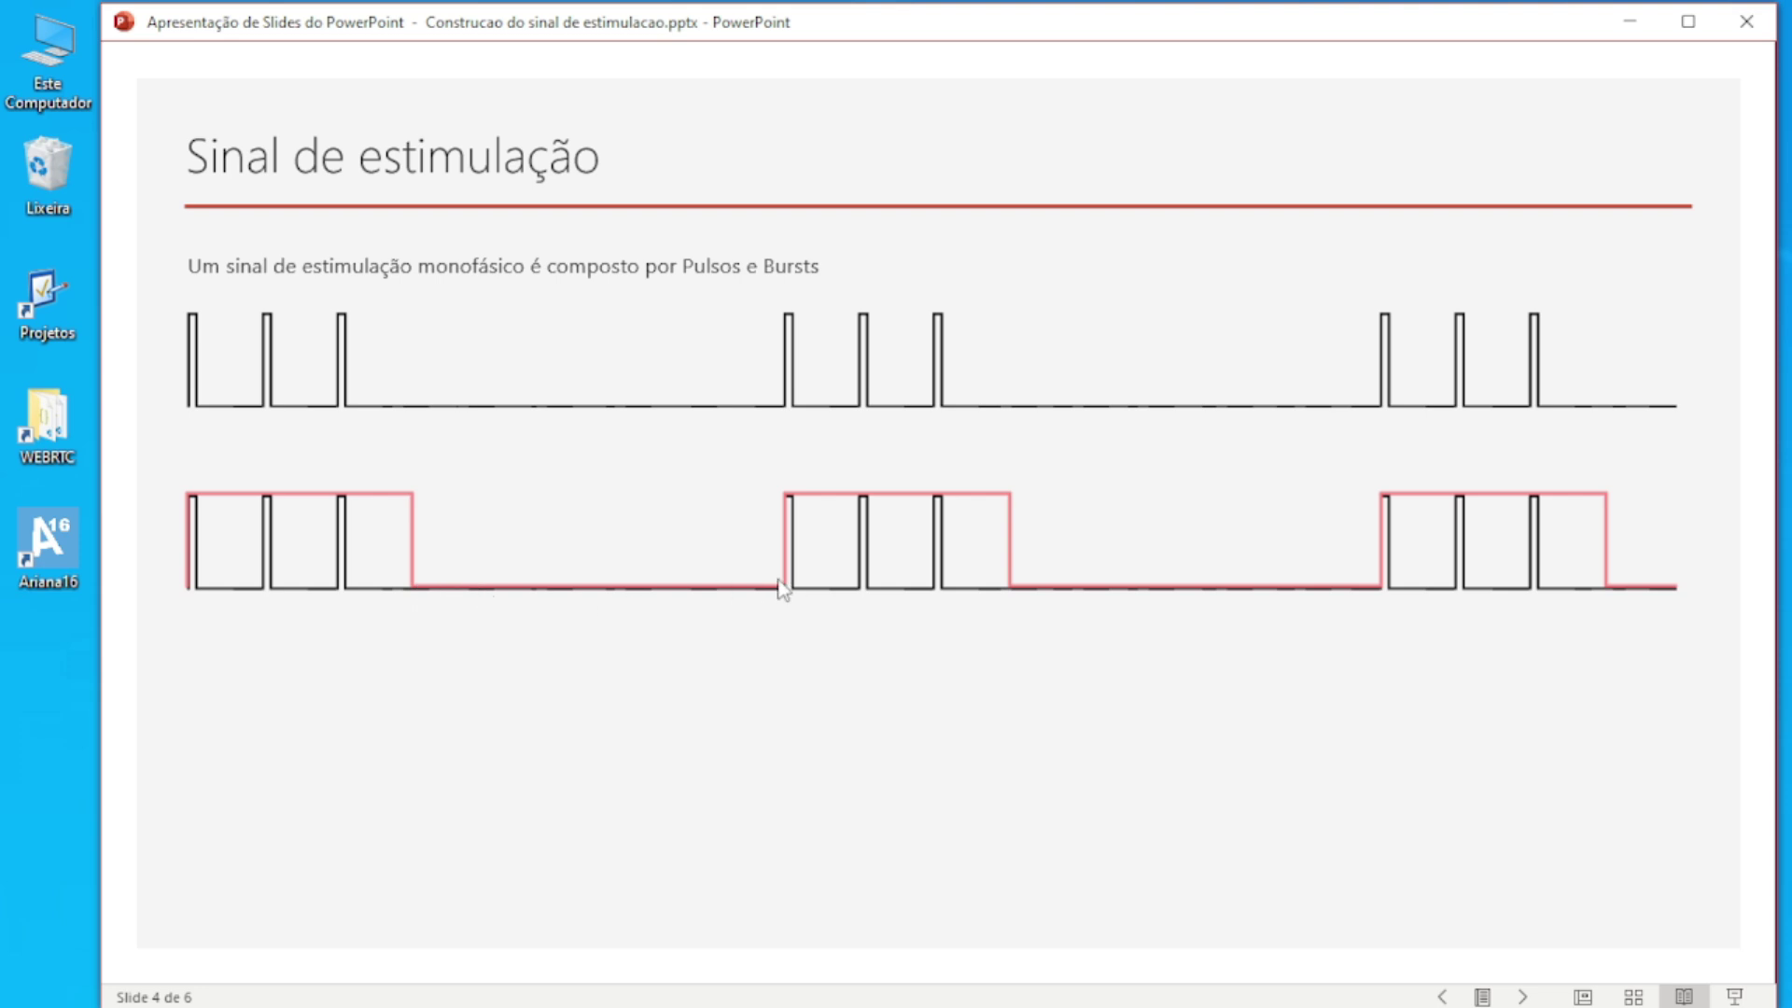
click(612, 704)
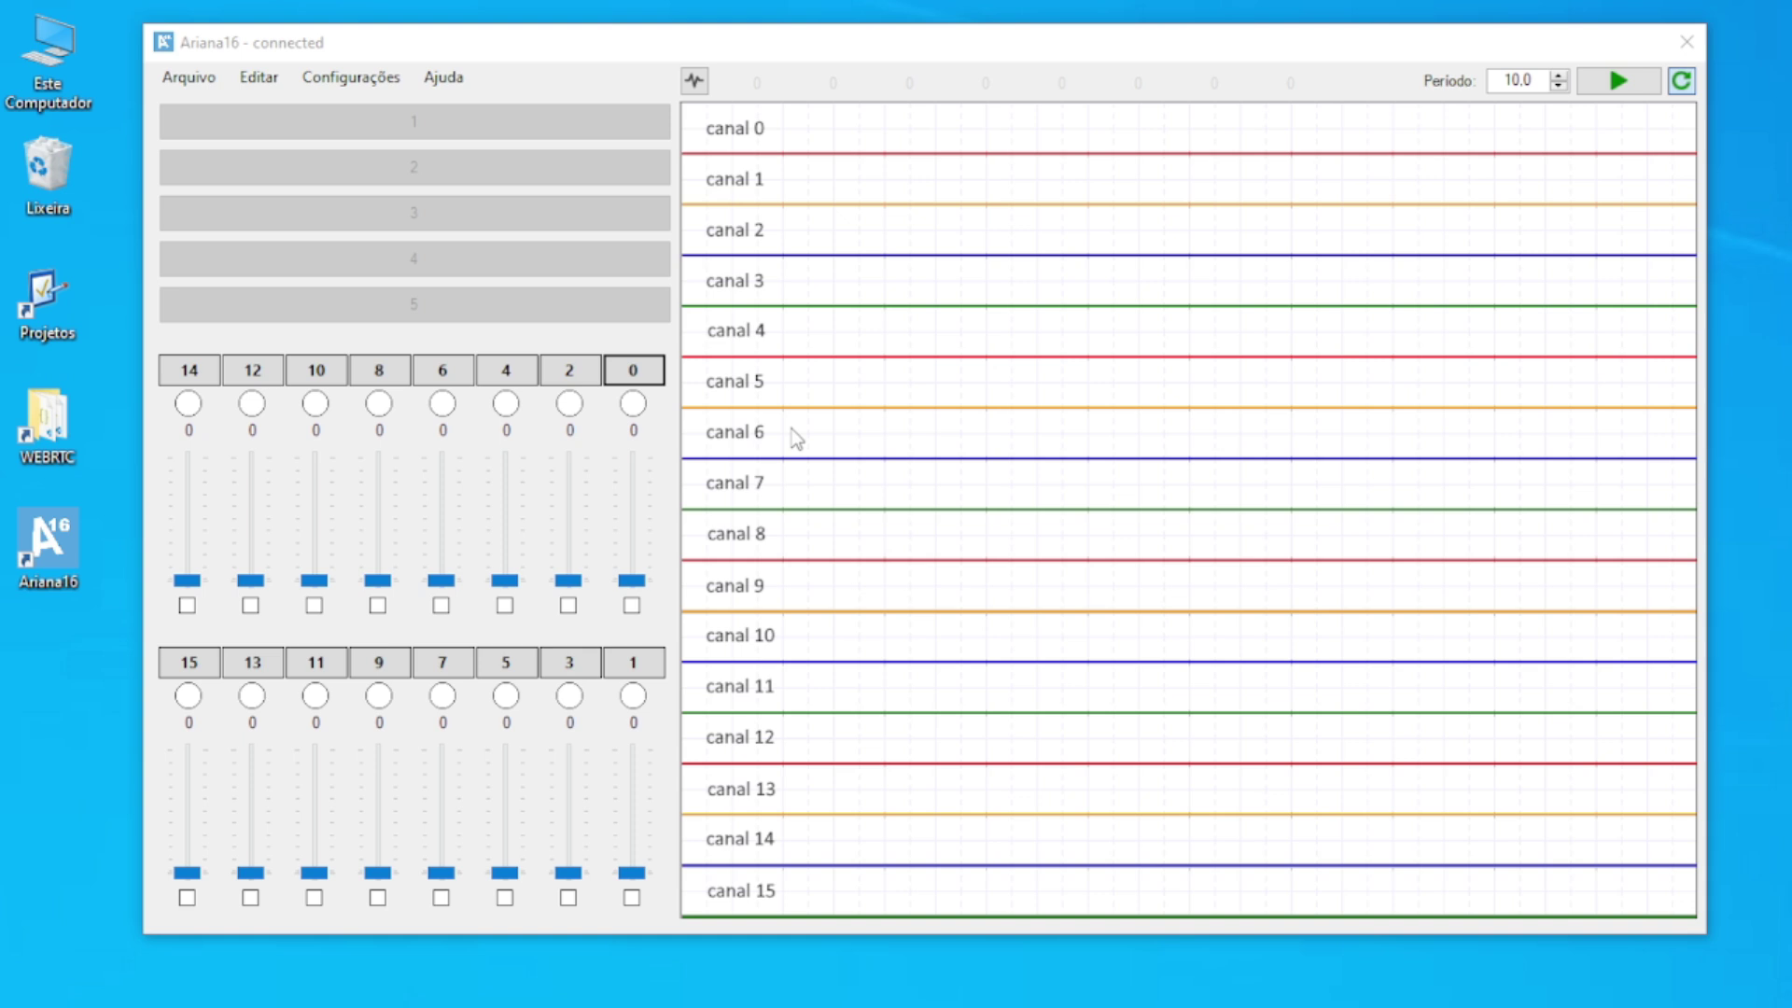
- In Ariana16, open the settings of channel 0 and set Pulse Up to 200 µs
click(634, 370)
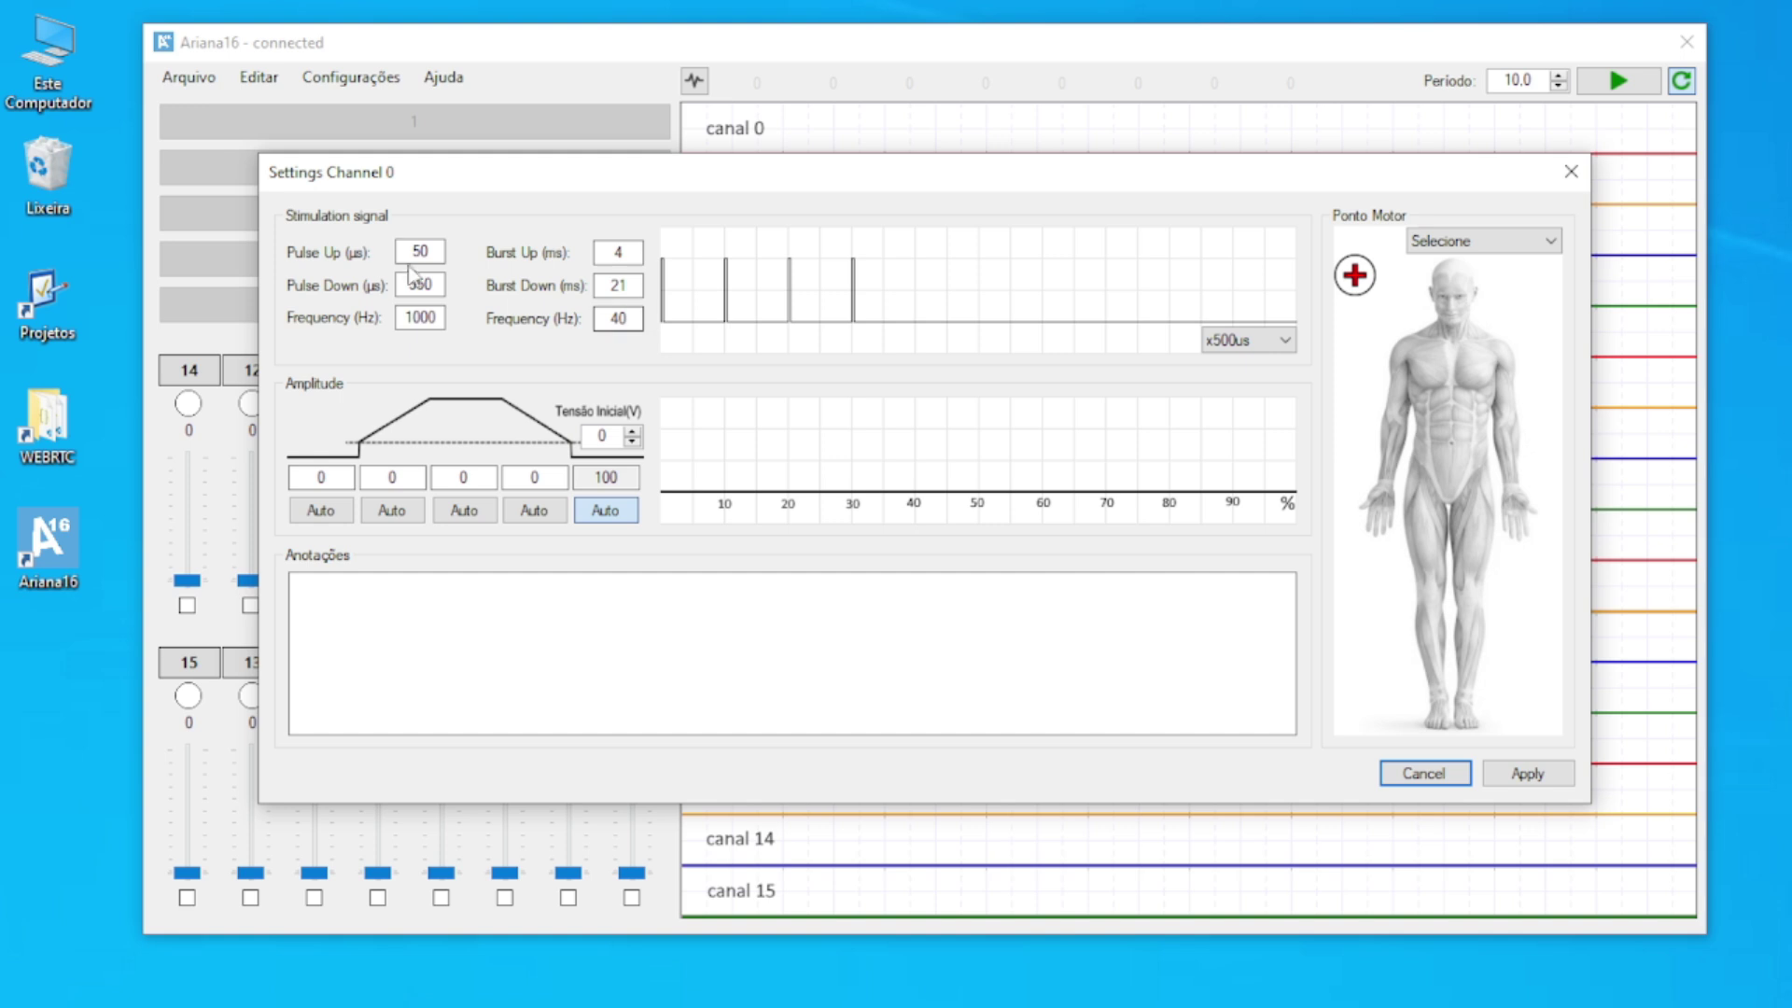
double_click(434, 251)
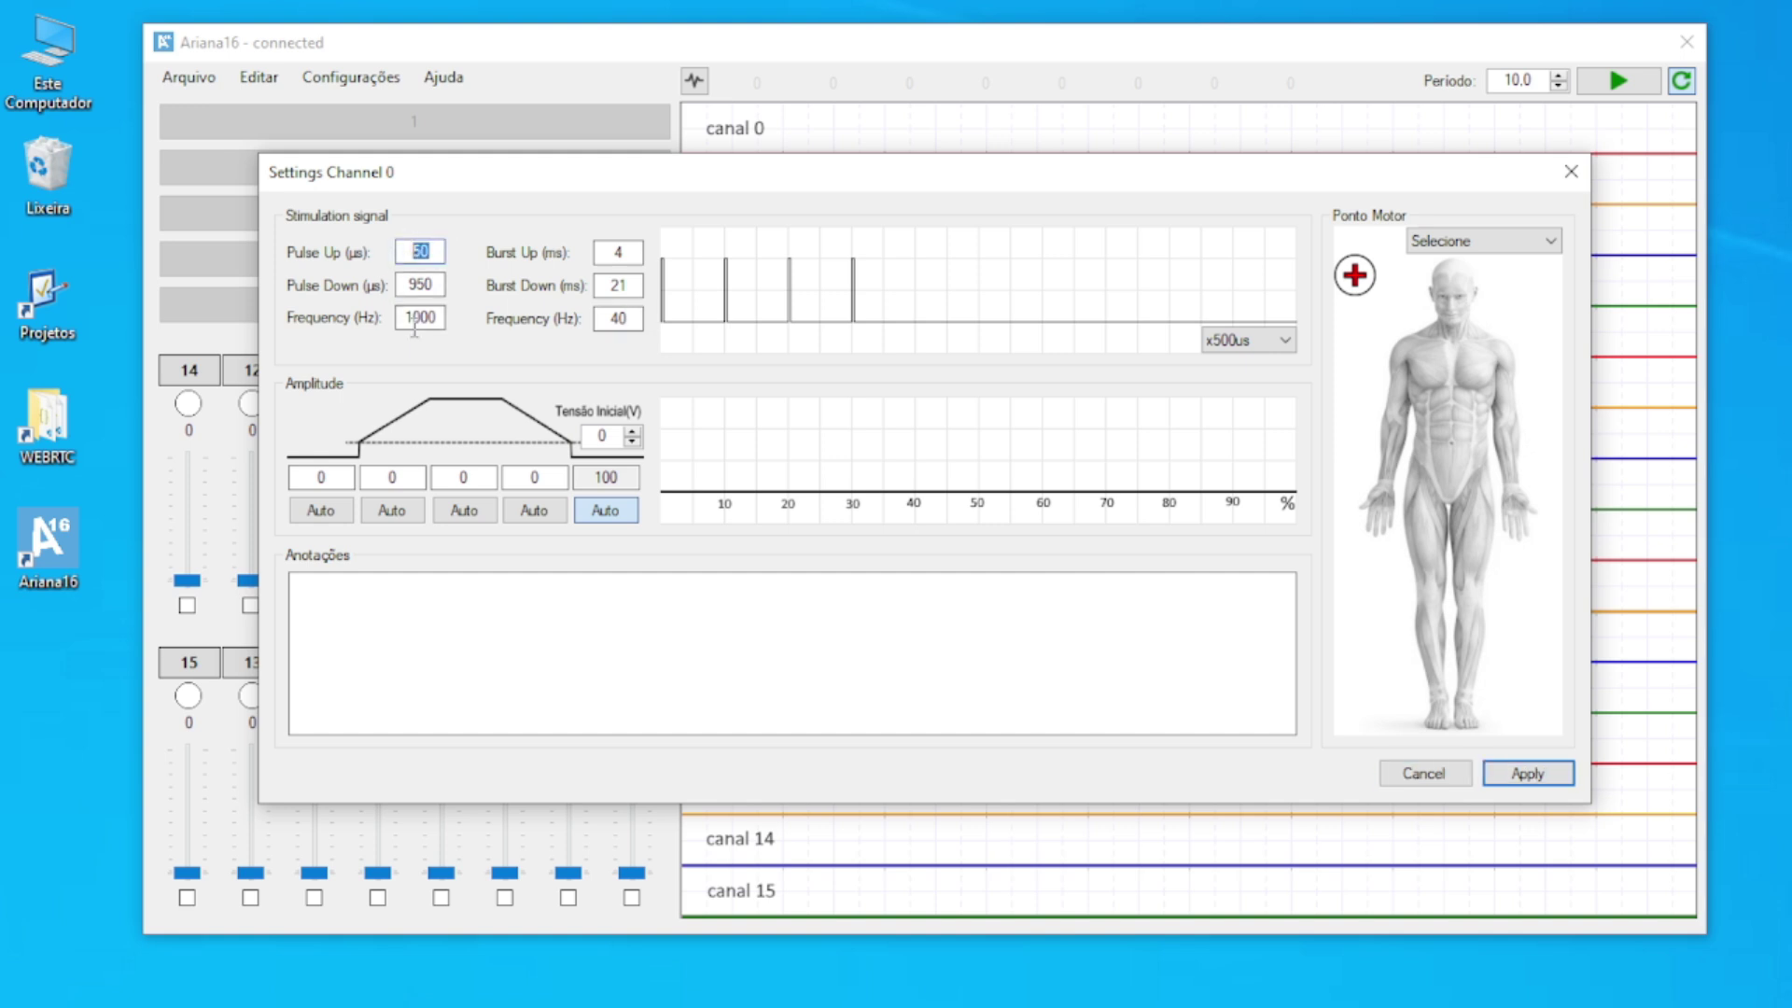
text(200)
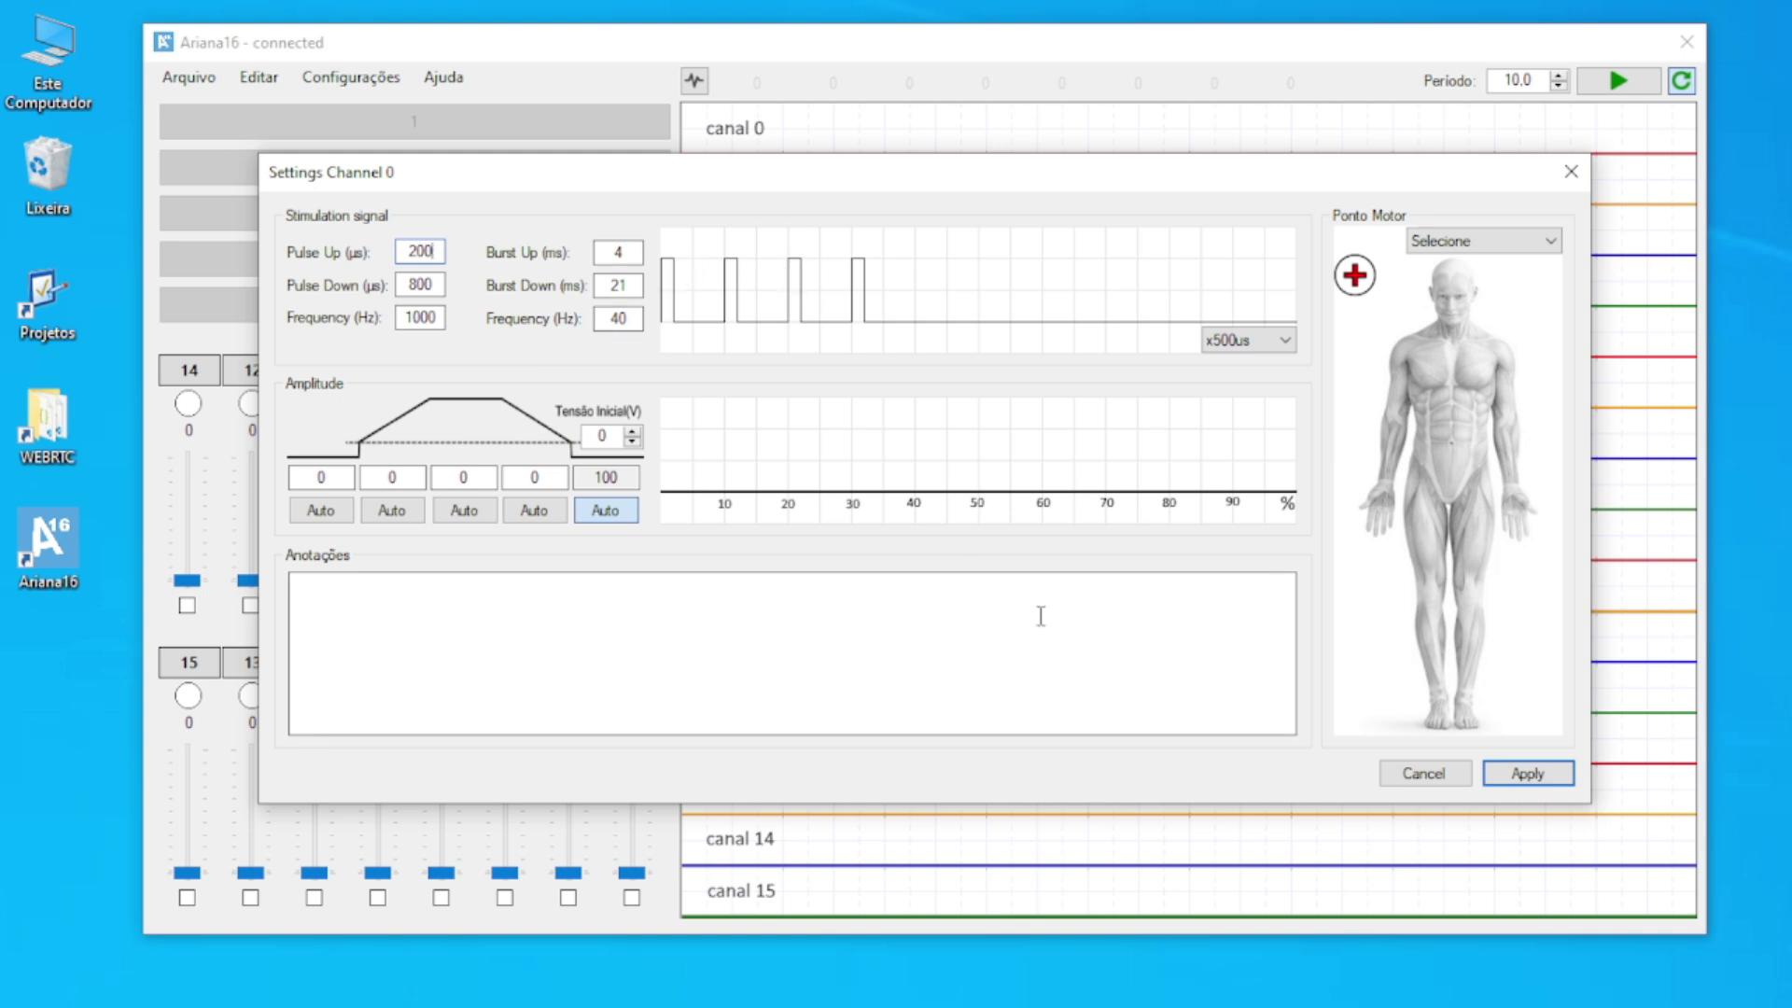
- Set the stimulation signal preview scale to x2ms and Burst Up to 6 ms
click(1251, 340)
click(1260, 416)
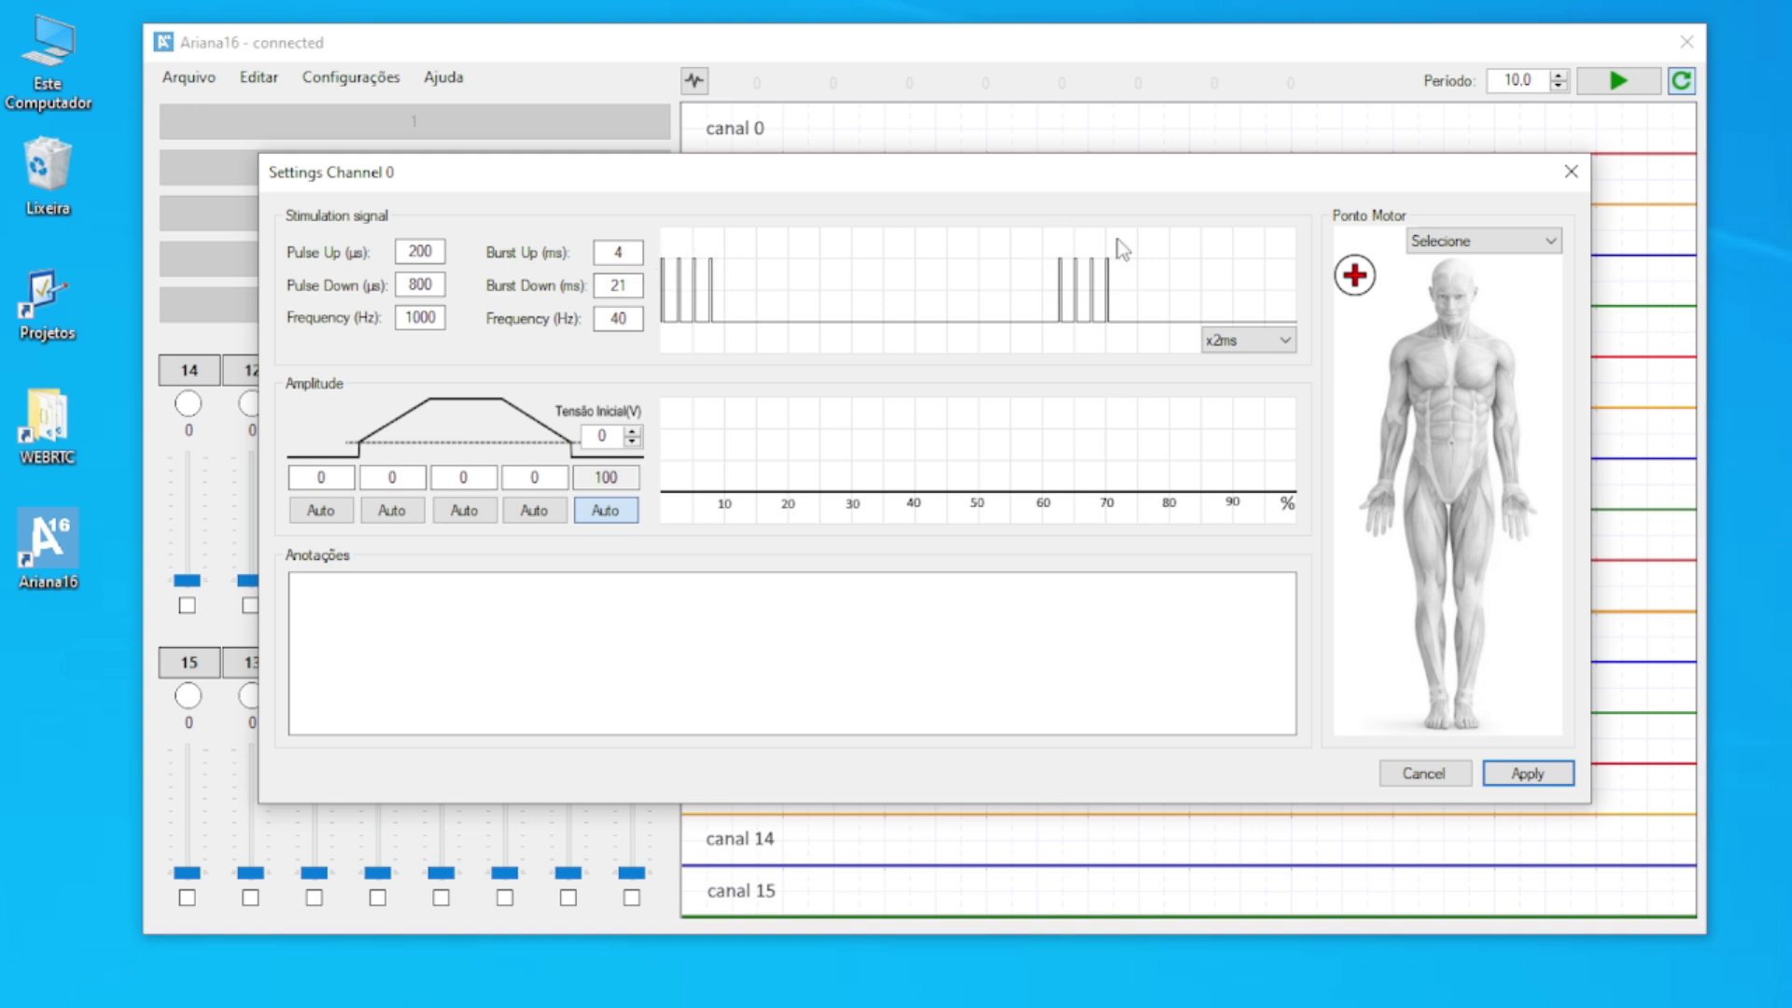
double_click(616, 252)
text(6)
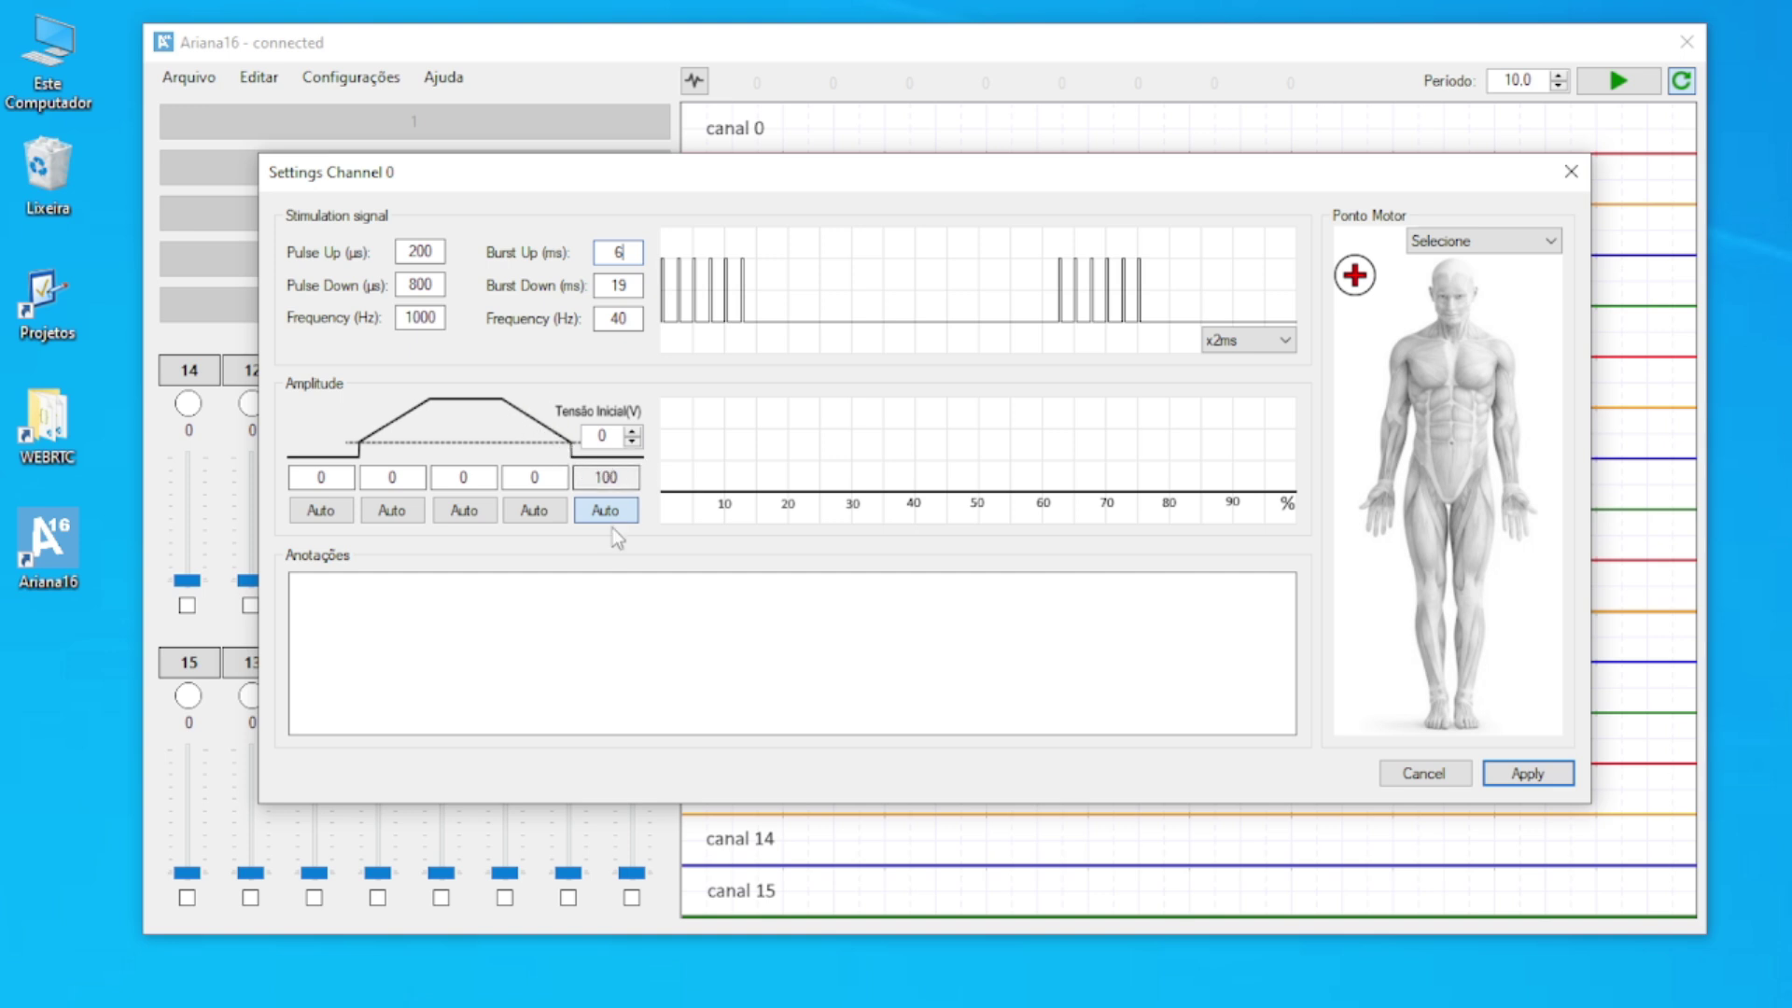
- Set the initial rest of channel 0's amplitude envelope to 20% and its plateau to 40%
double_click(307, 478)
click(335, 473)
key(BackSpace)
text(20)
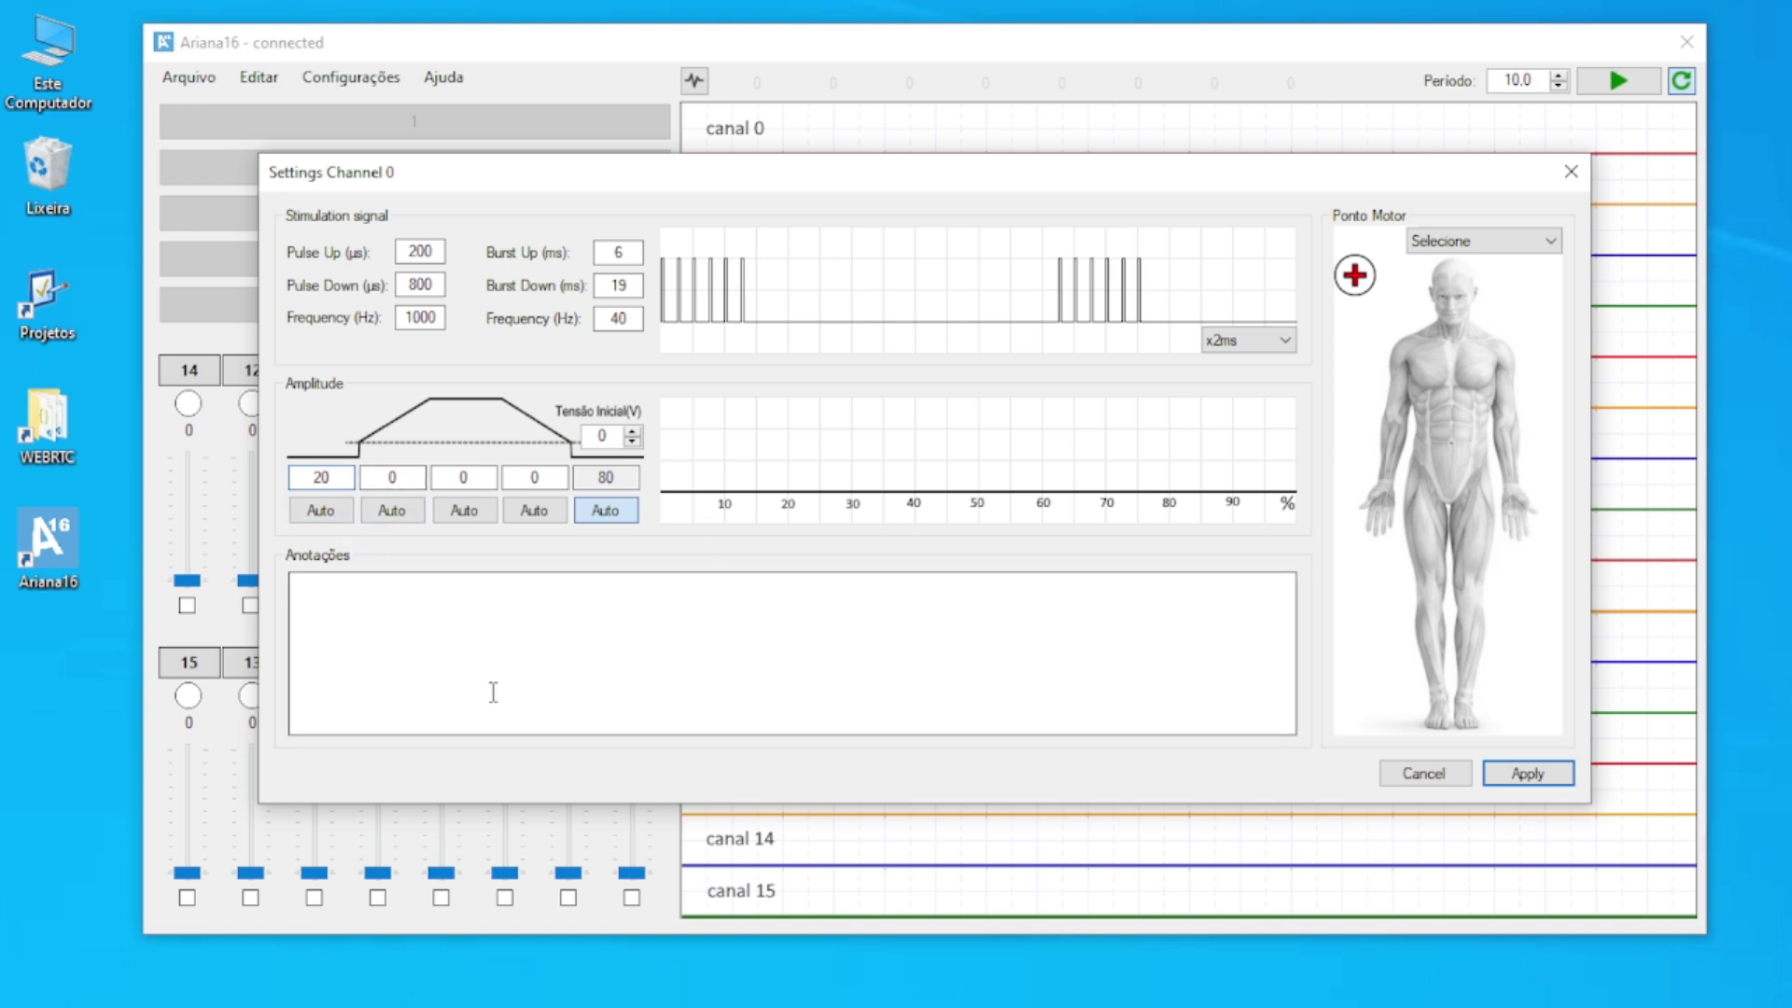
double_click(476, 476)
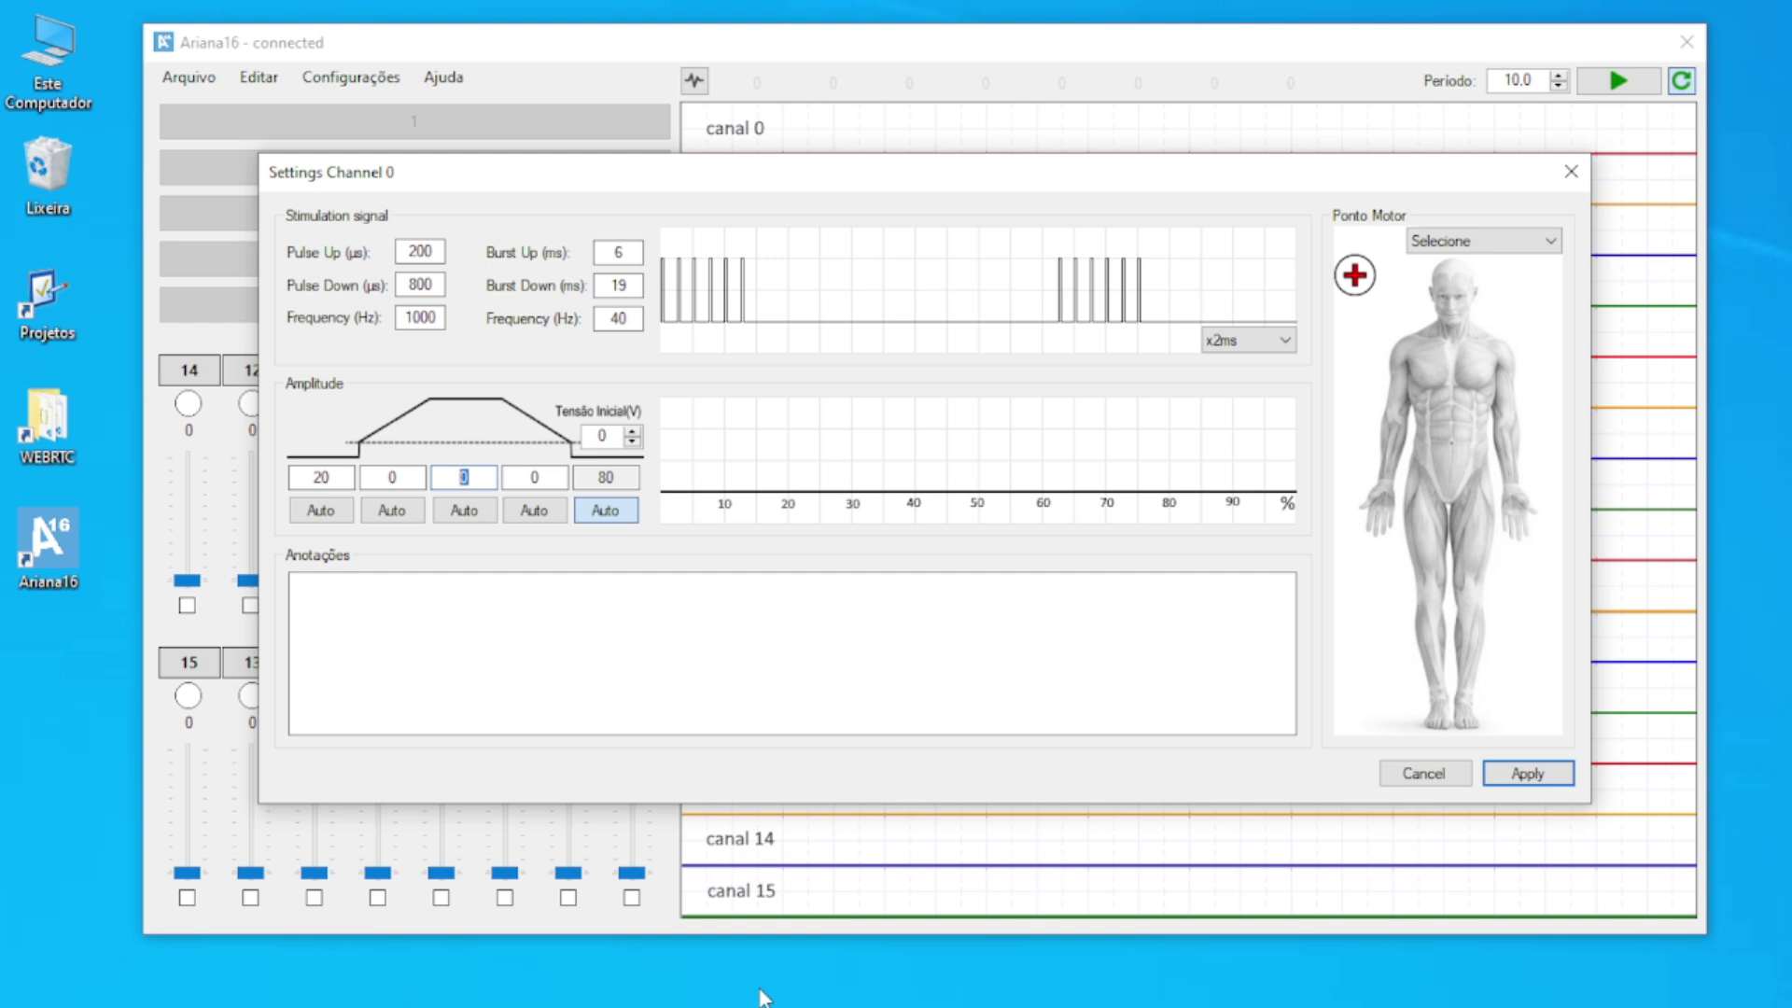
text(40)
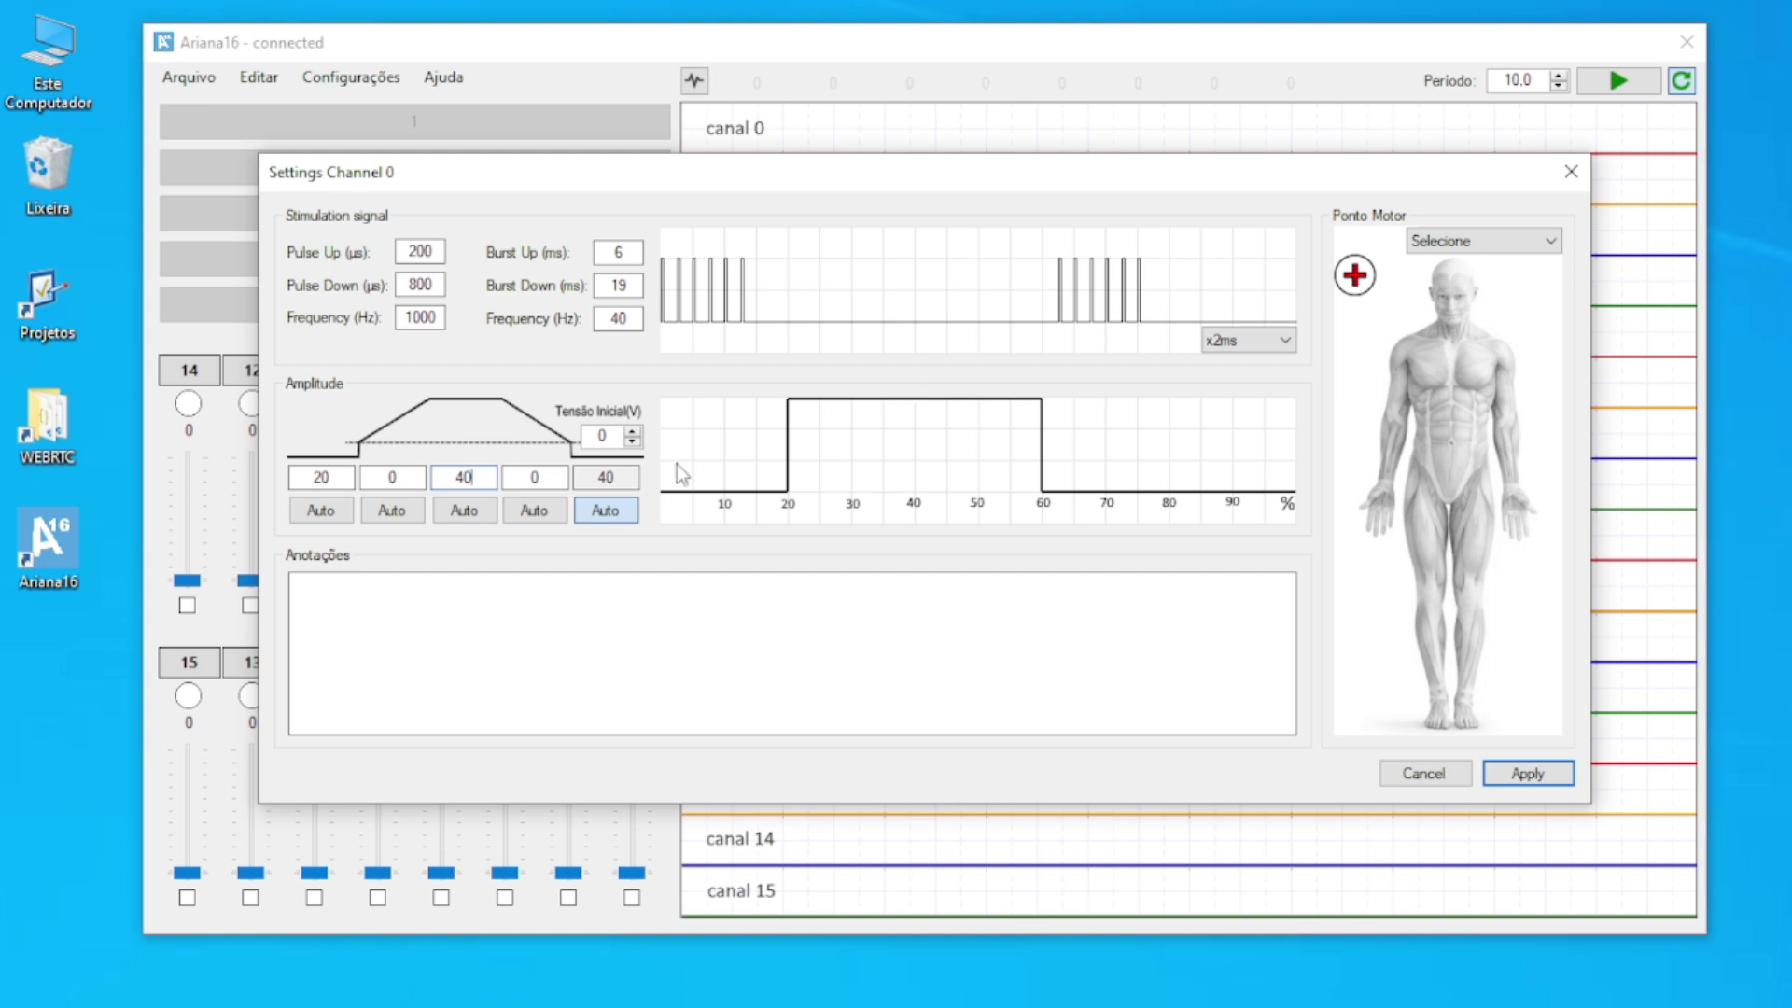
- Set both the rise and the fall of channel 0's amplitude envelope to 10%
double_click(393, 476)
text(10)
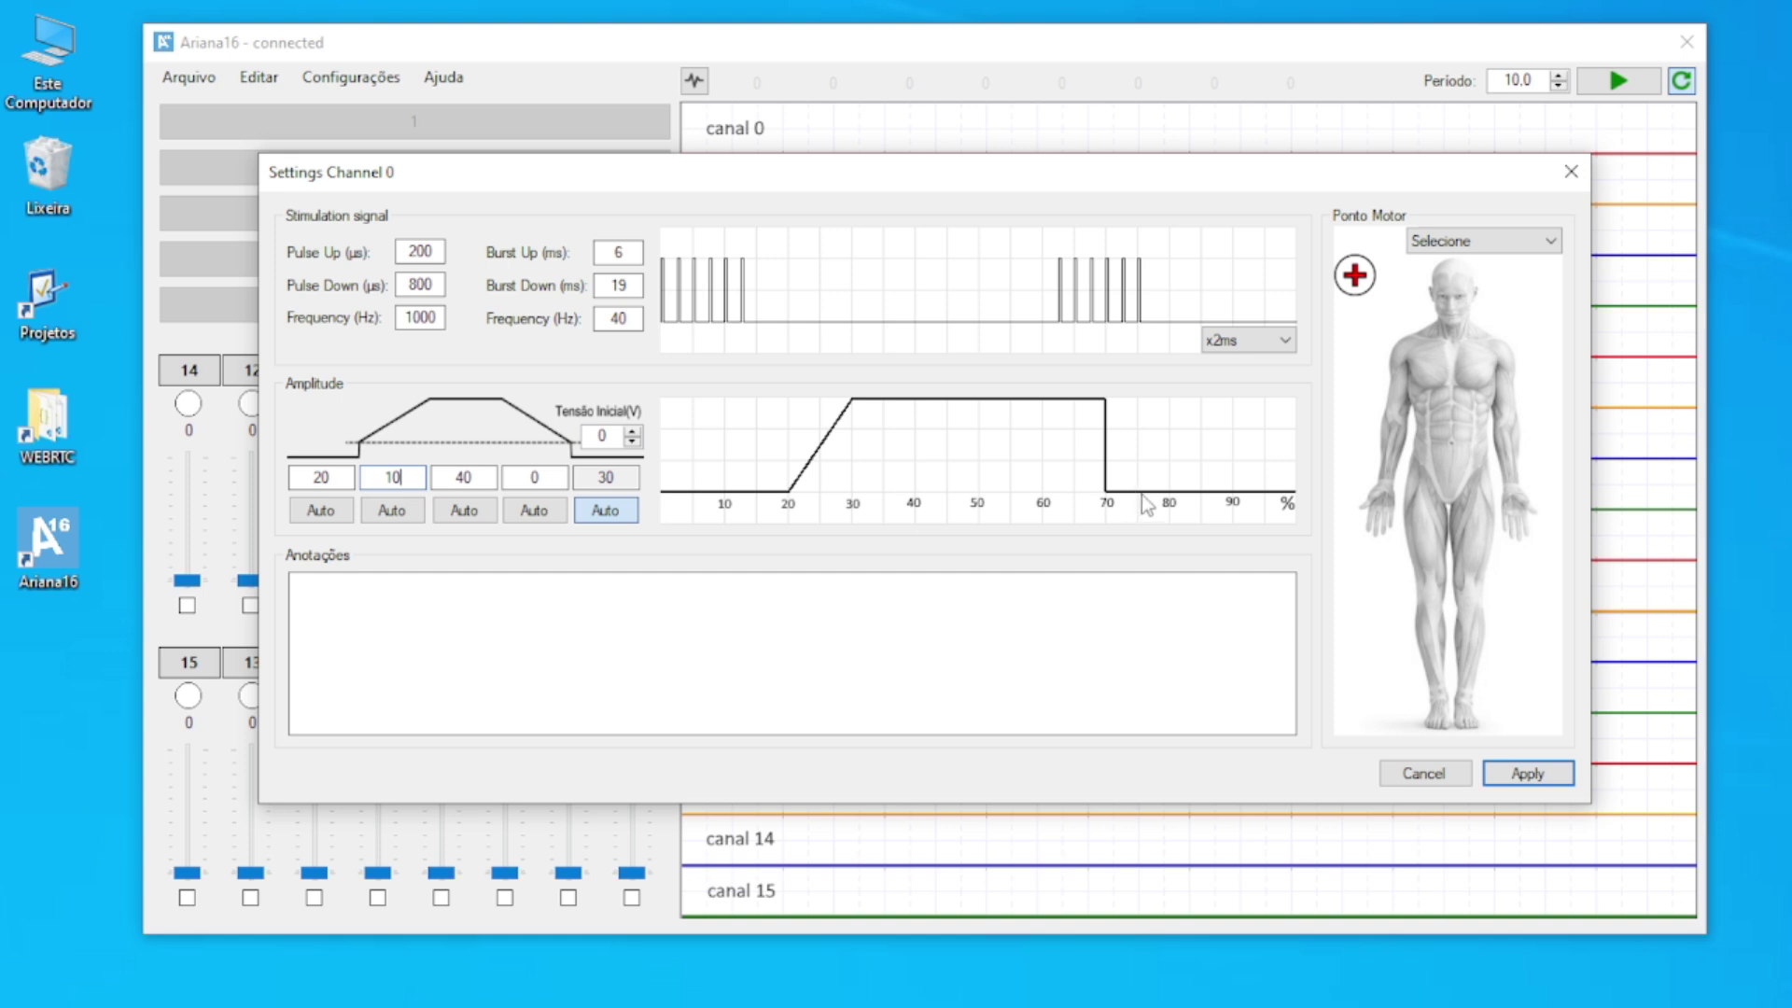
click(535, 475)
text(10)
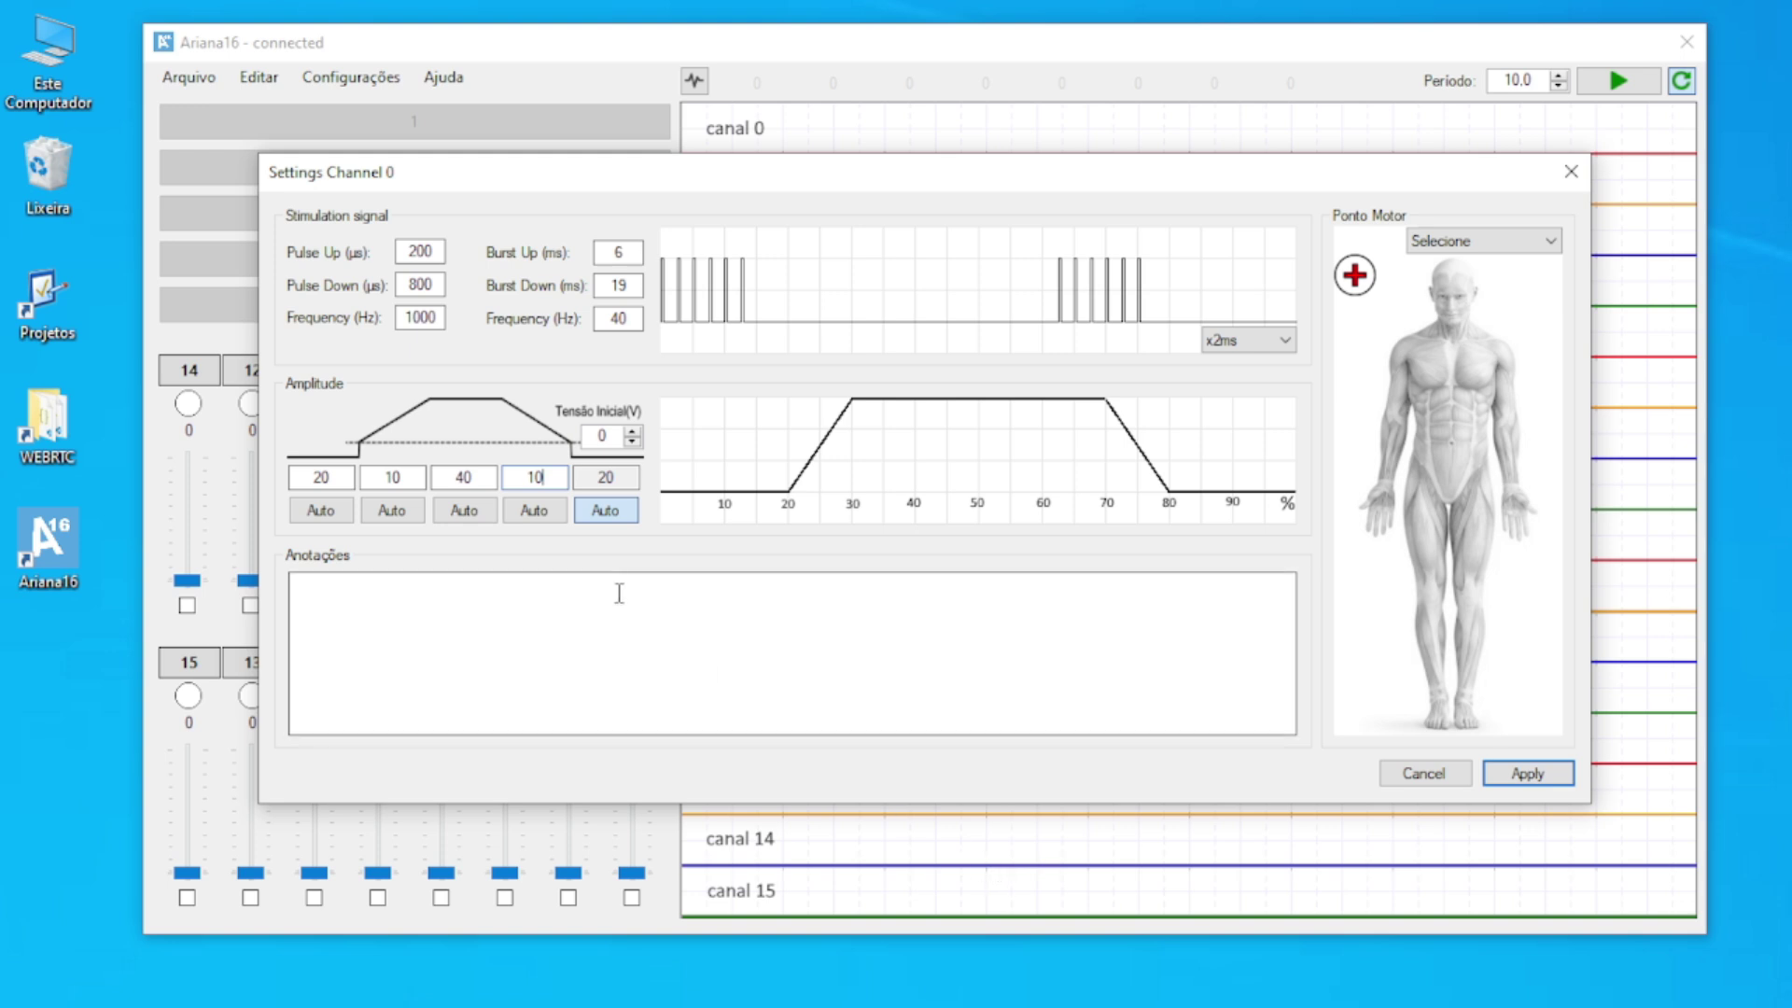
- Try automatic calculation on the envelope's fall with final rest values of 10 and 20%, and return automatic calculation to the final rest
click(531, 519)
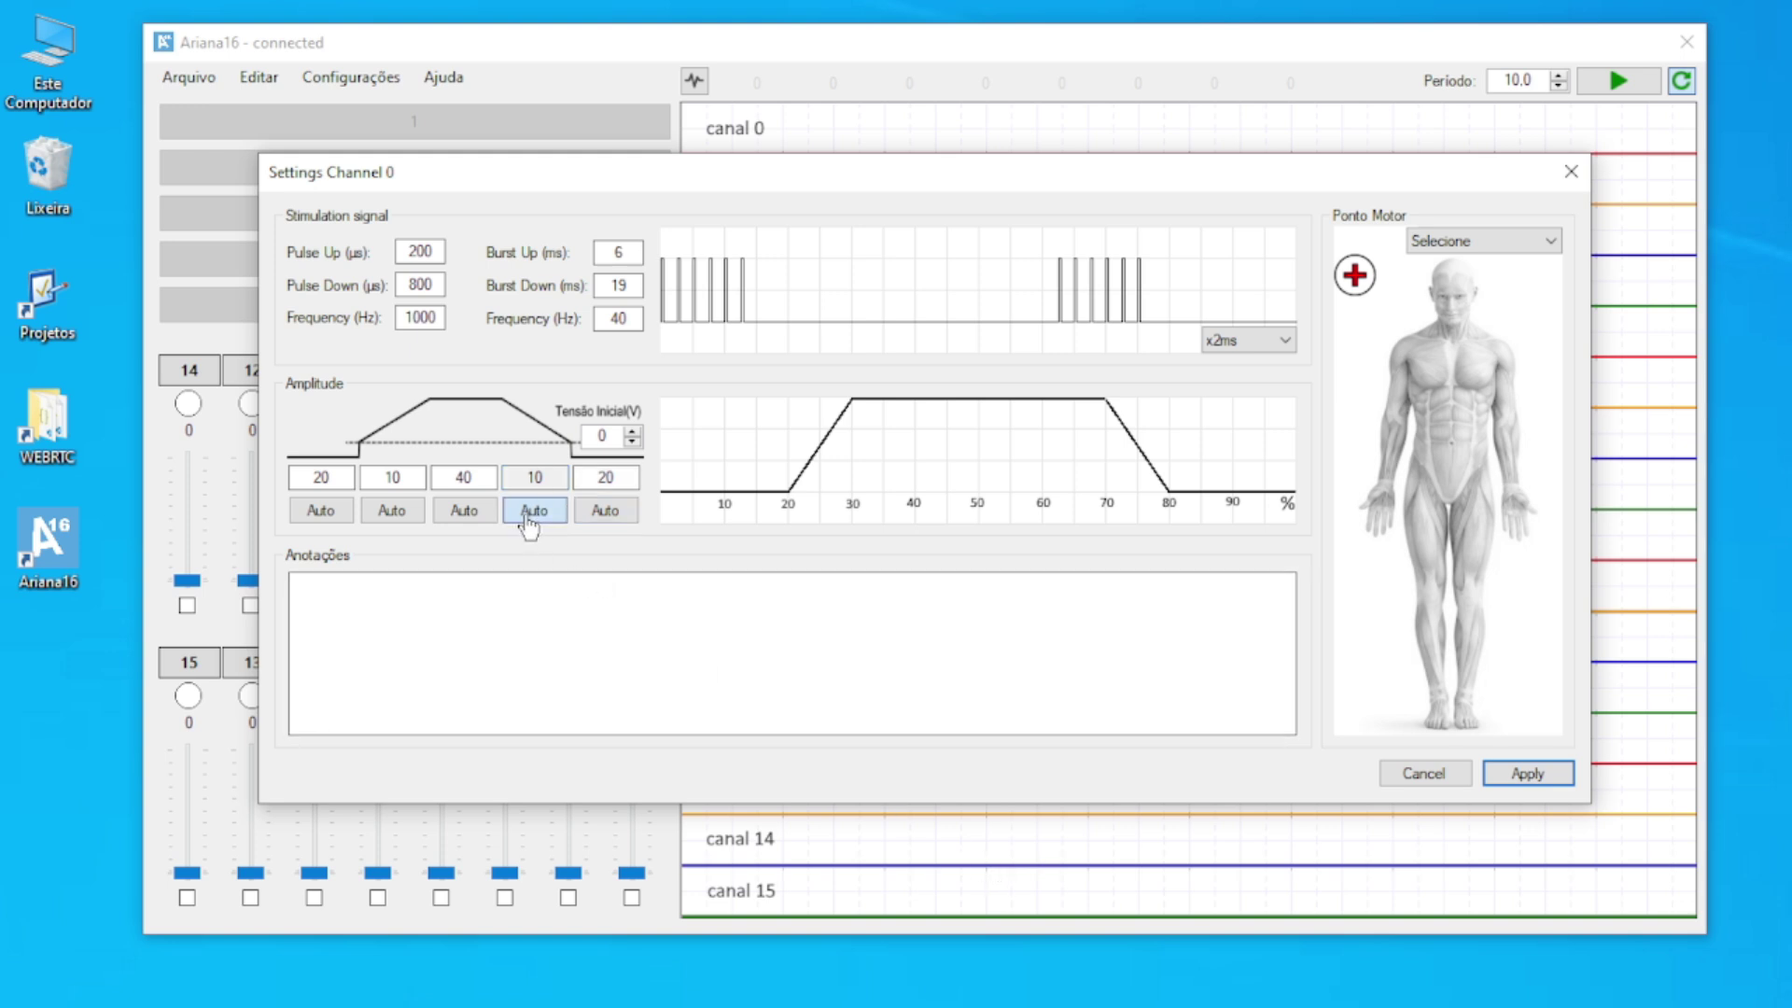
double_click(588, 476)
text(10)
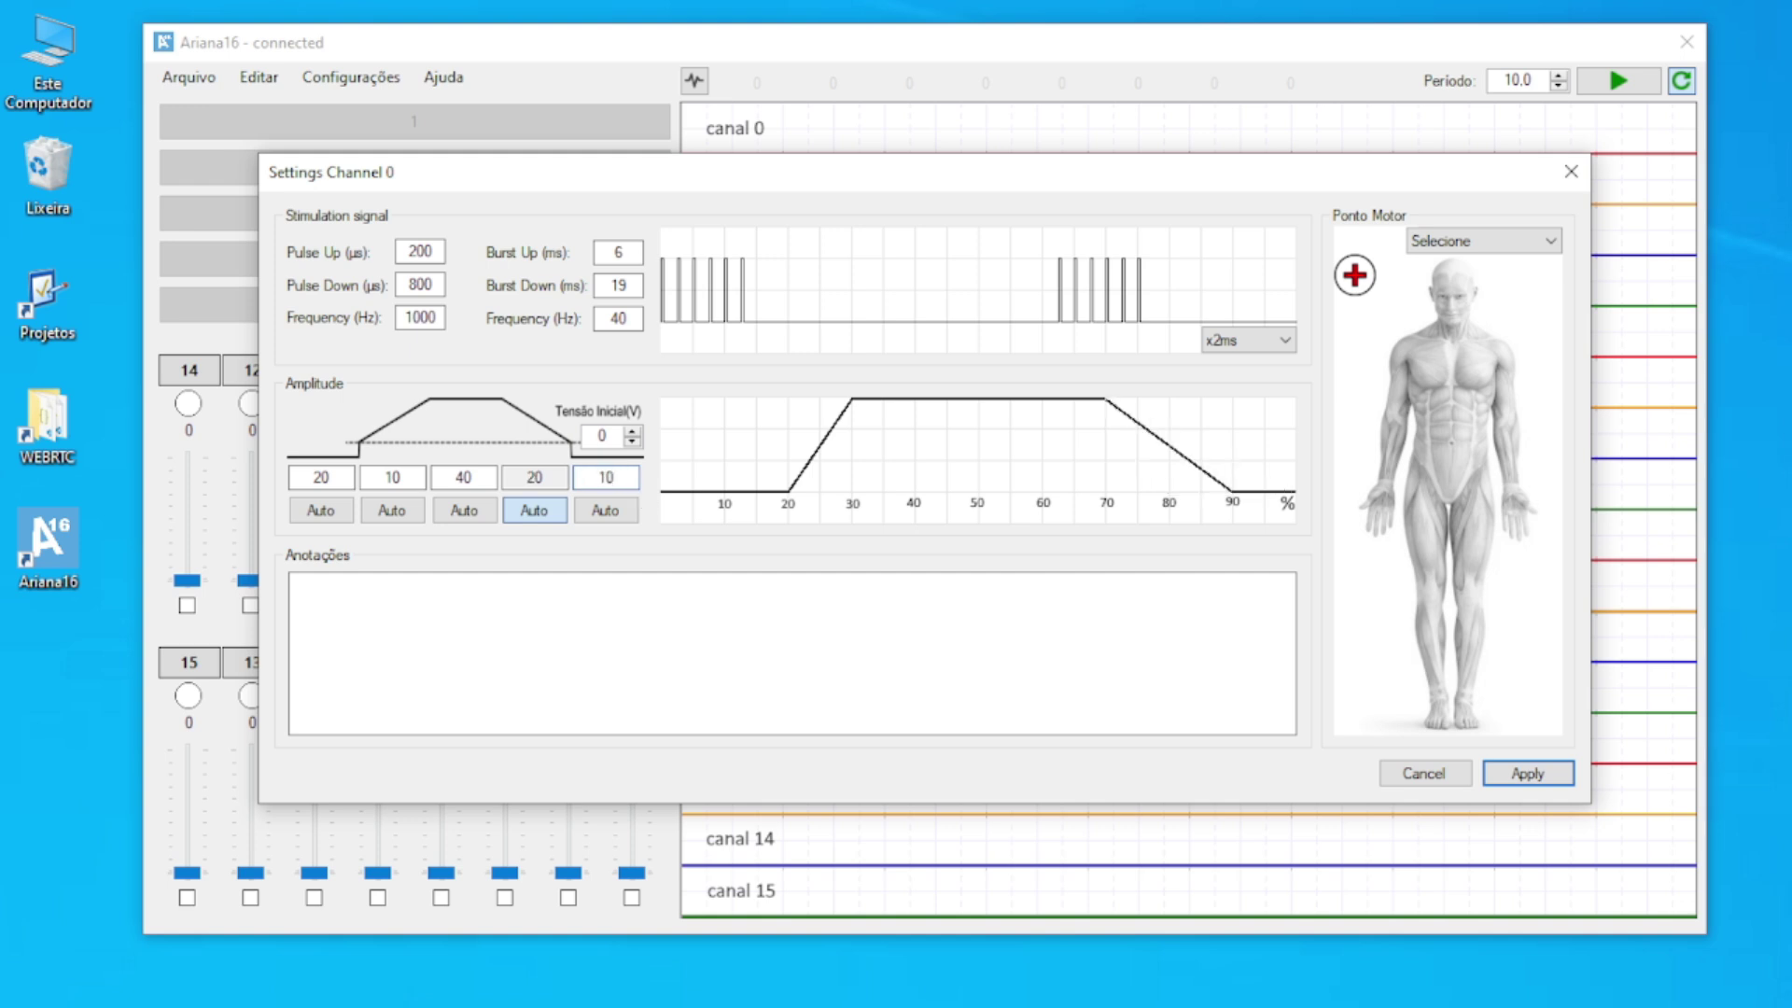
key(BackSpace)
key(BackSpace)
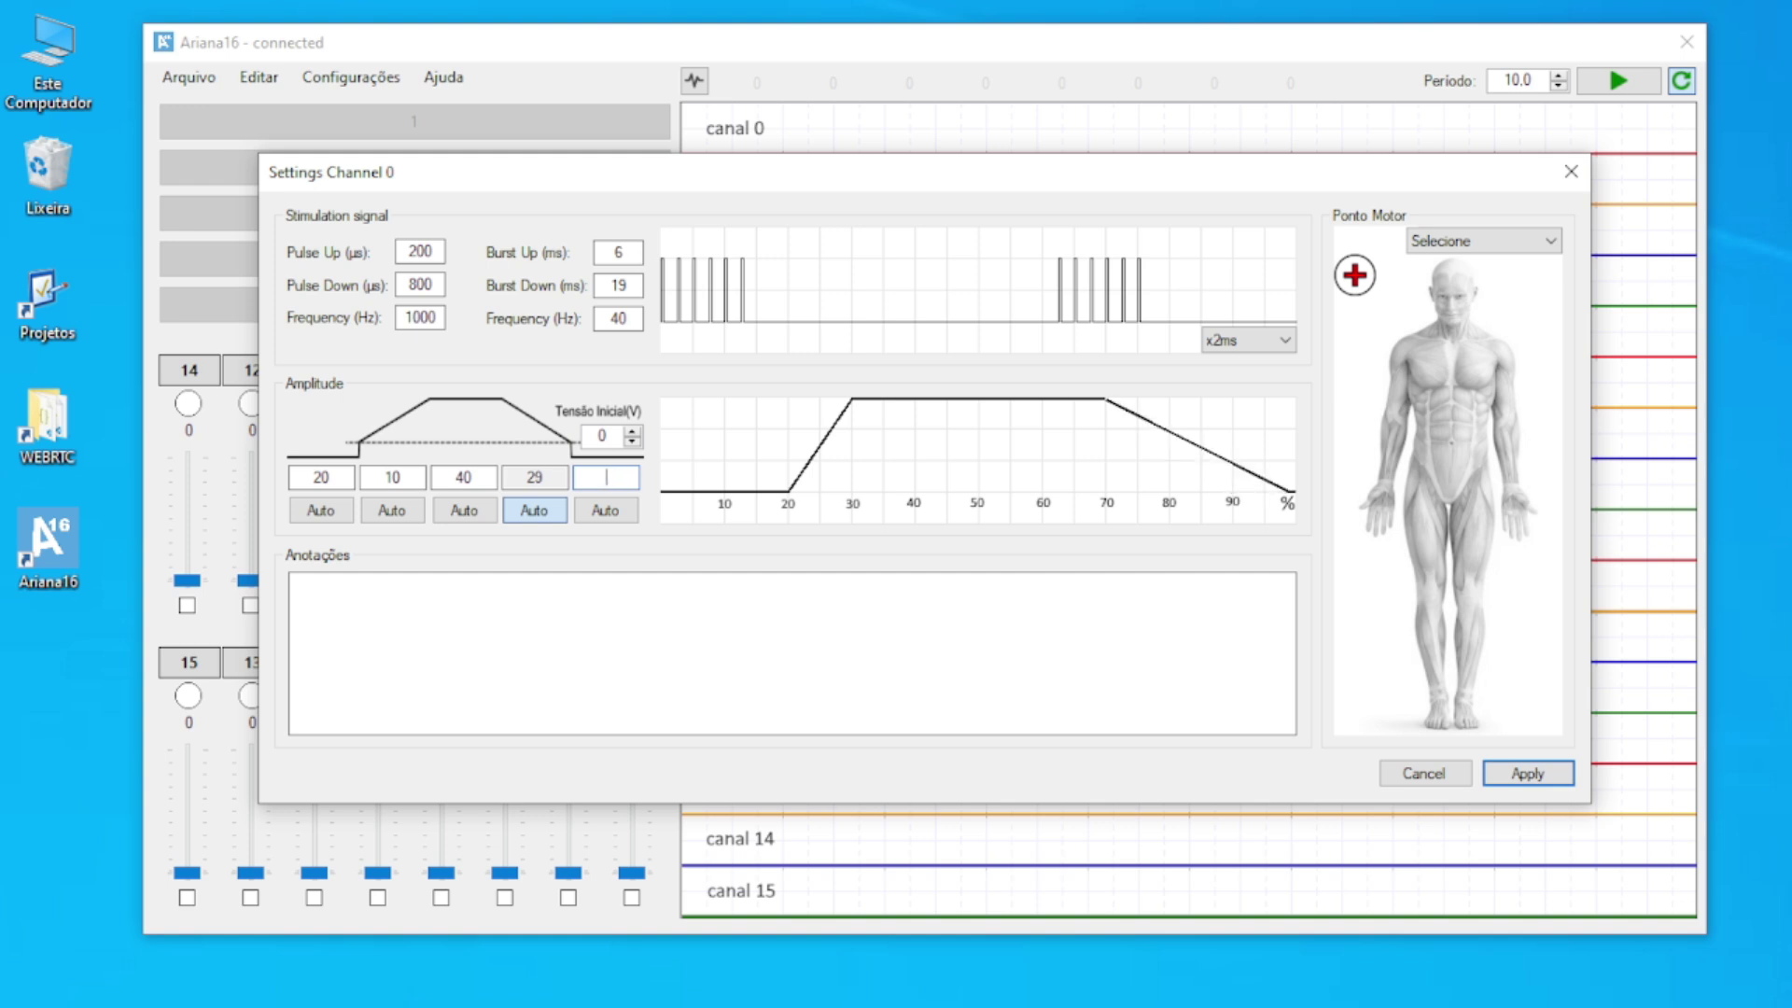
text(20)
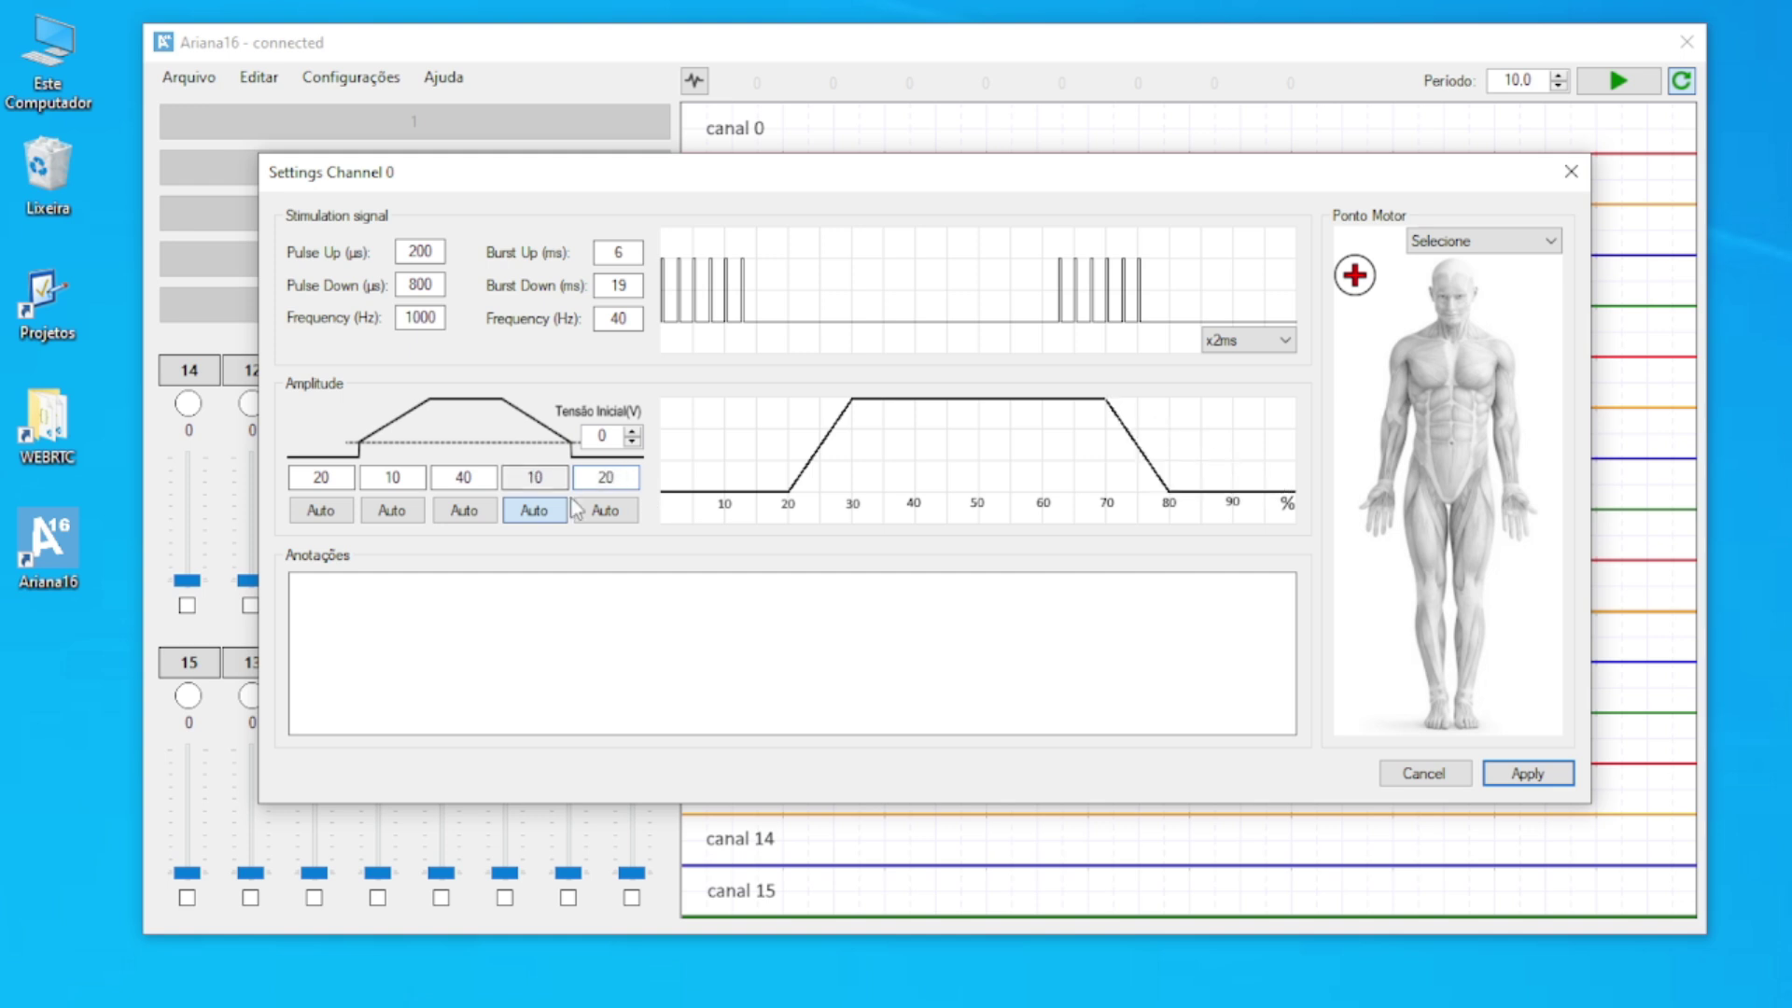
click(611, 513)
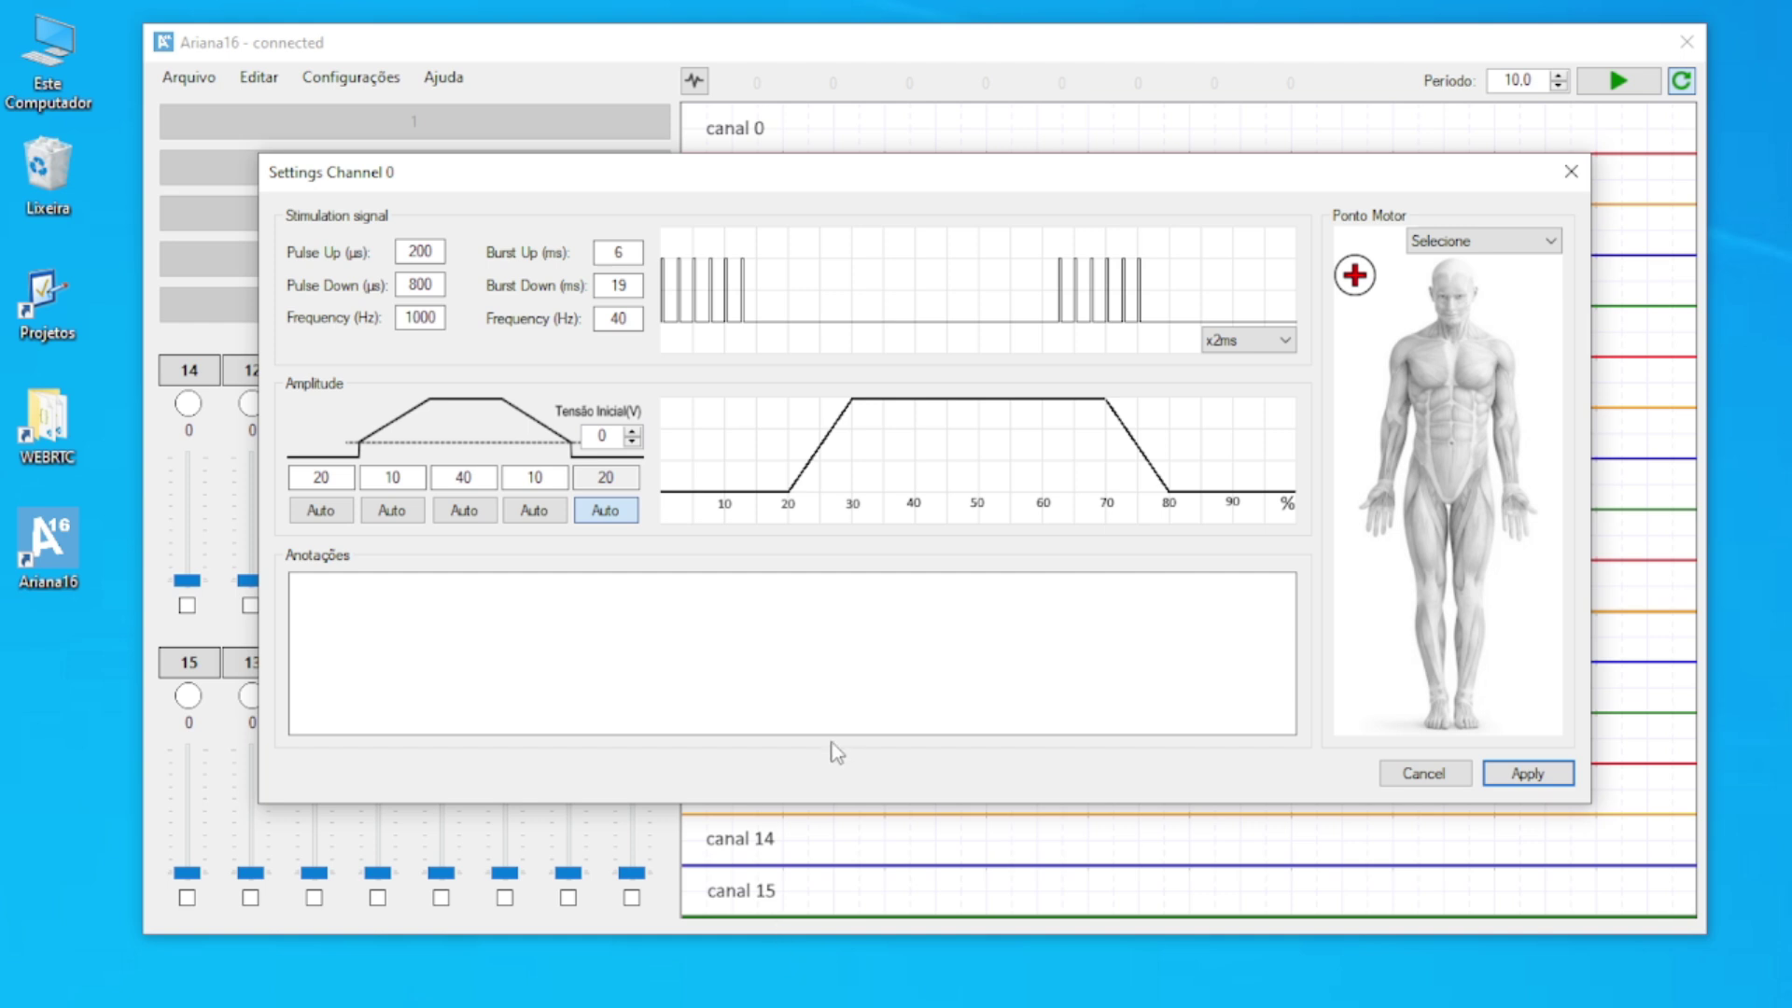
- Set the initial voltage (Tensão Inicial) of channel 0's amplitude envelope to 50 V
double_click(587, 435)
text(50)
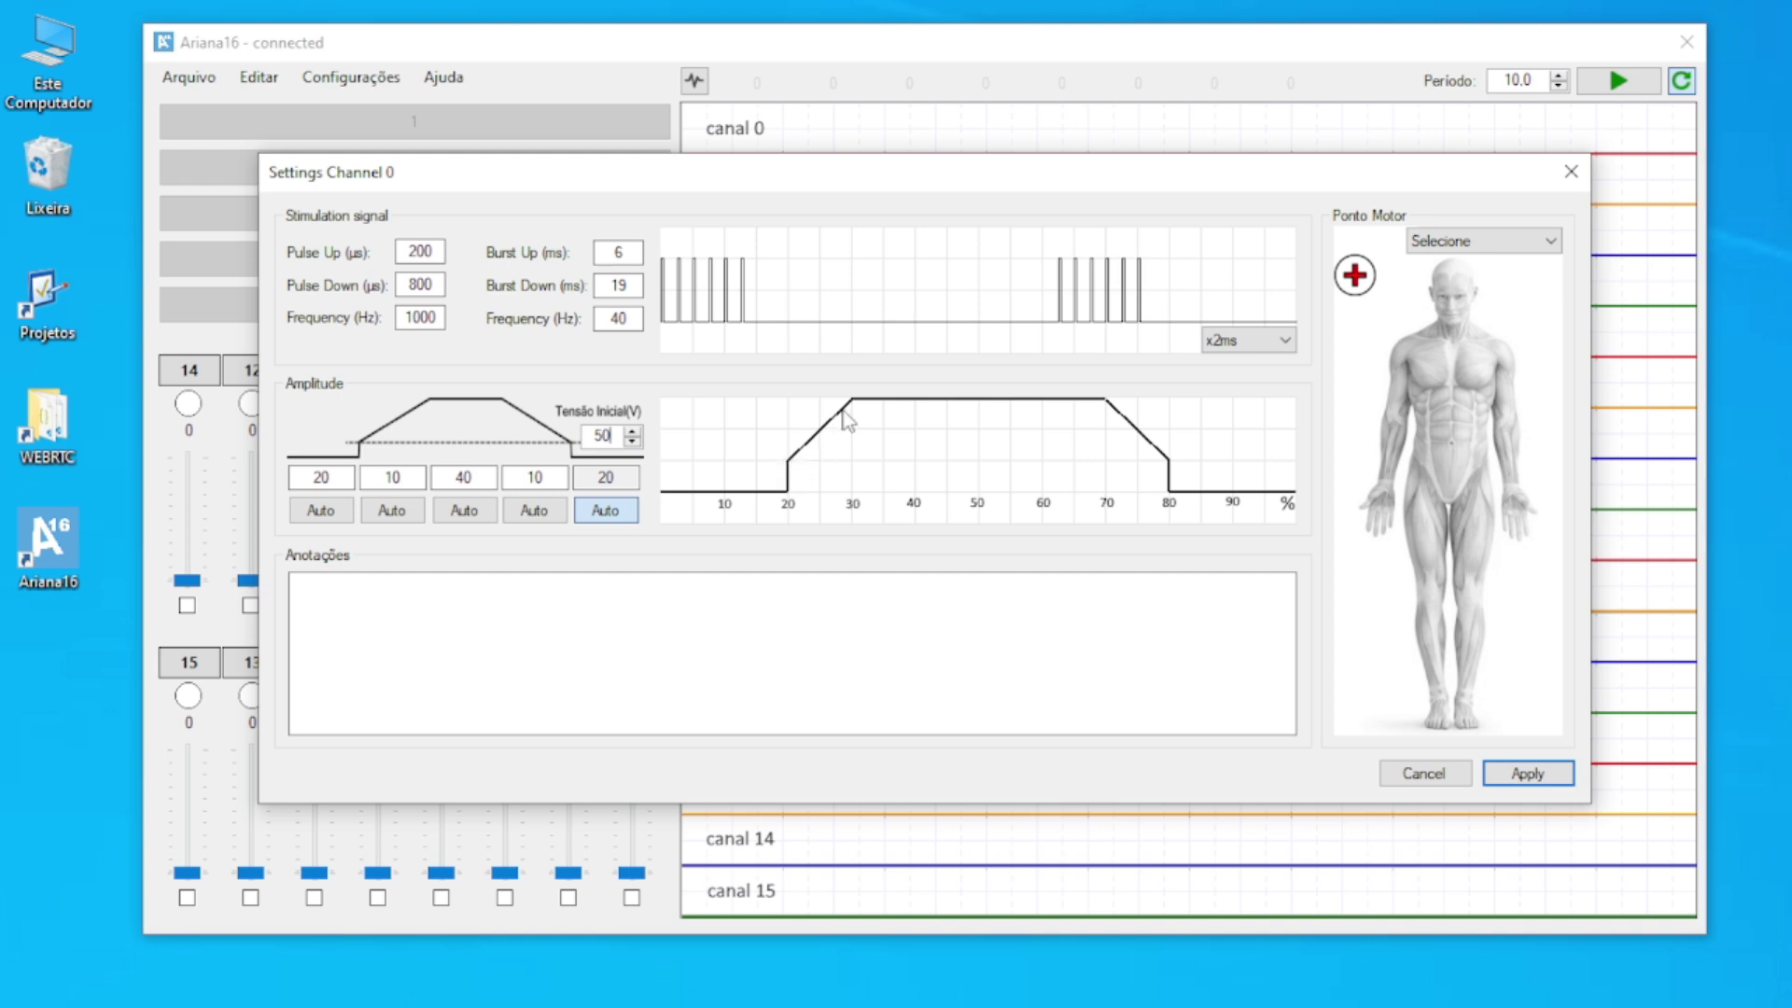
double_click(408, 478)
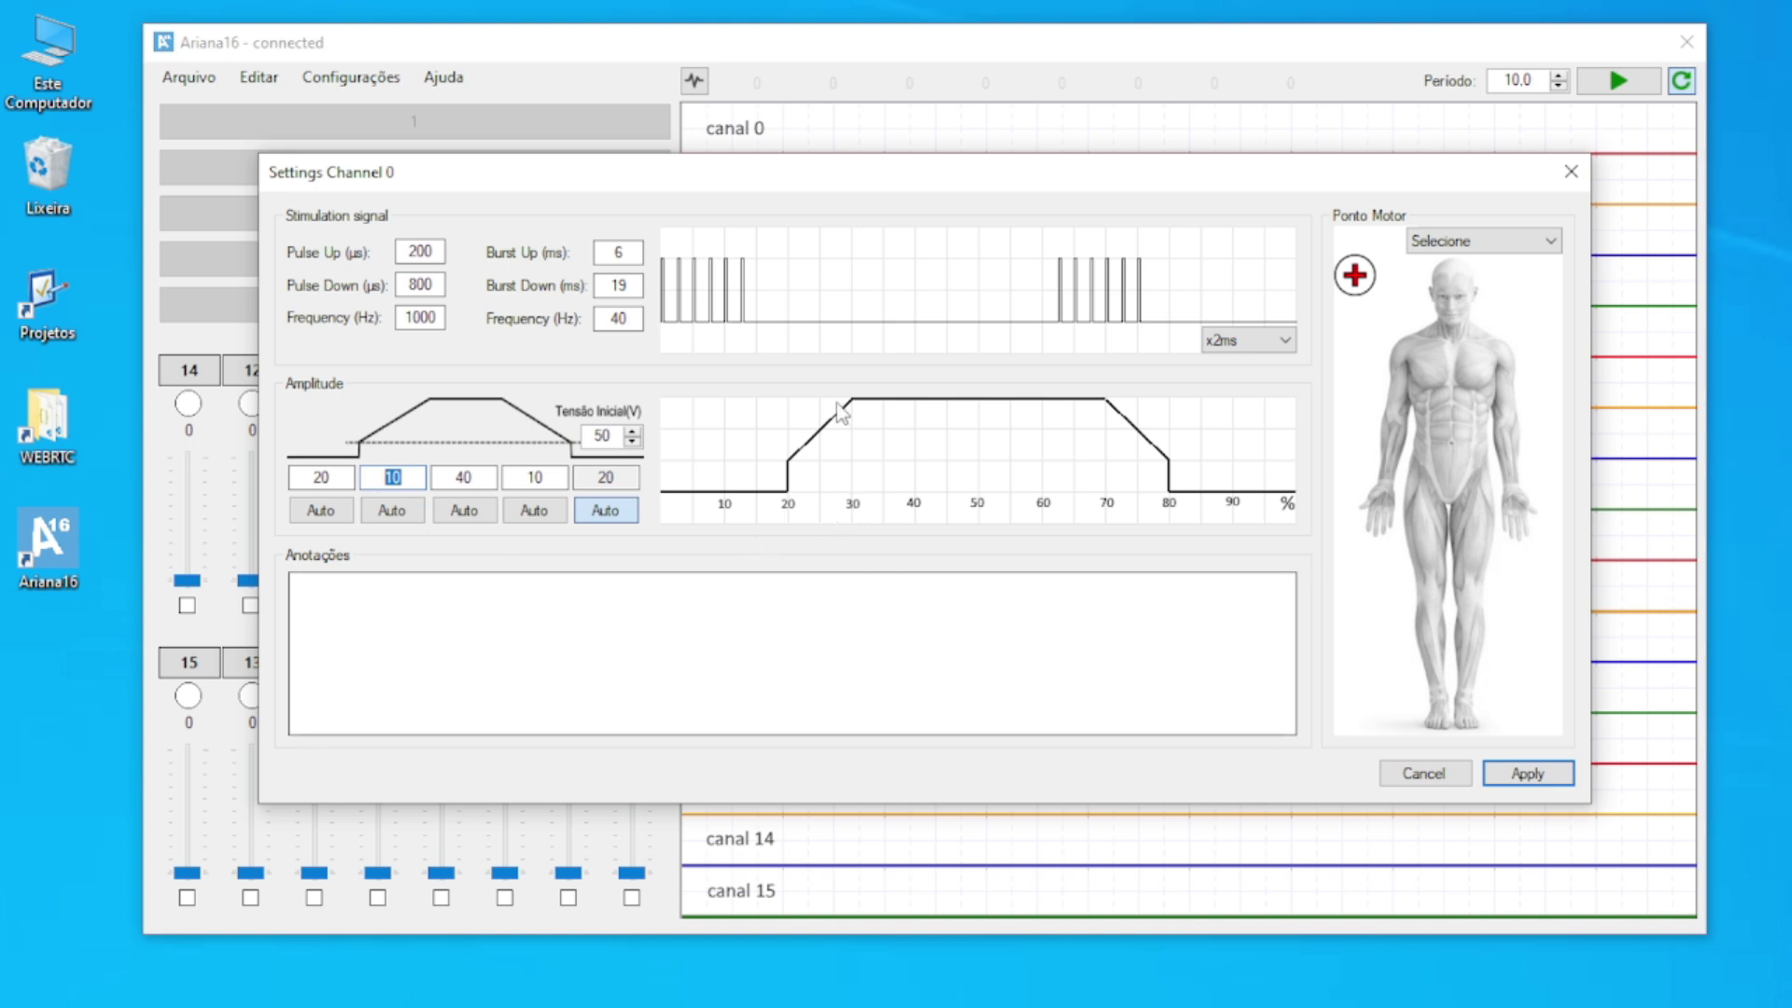
double_click(464, 477)
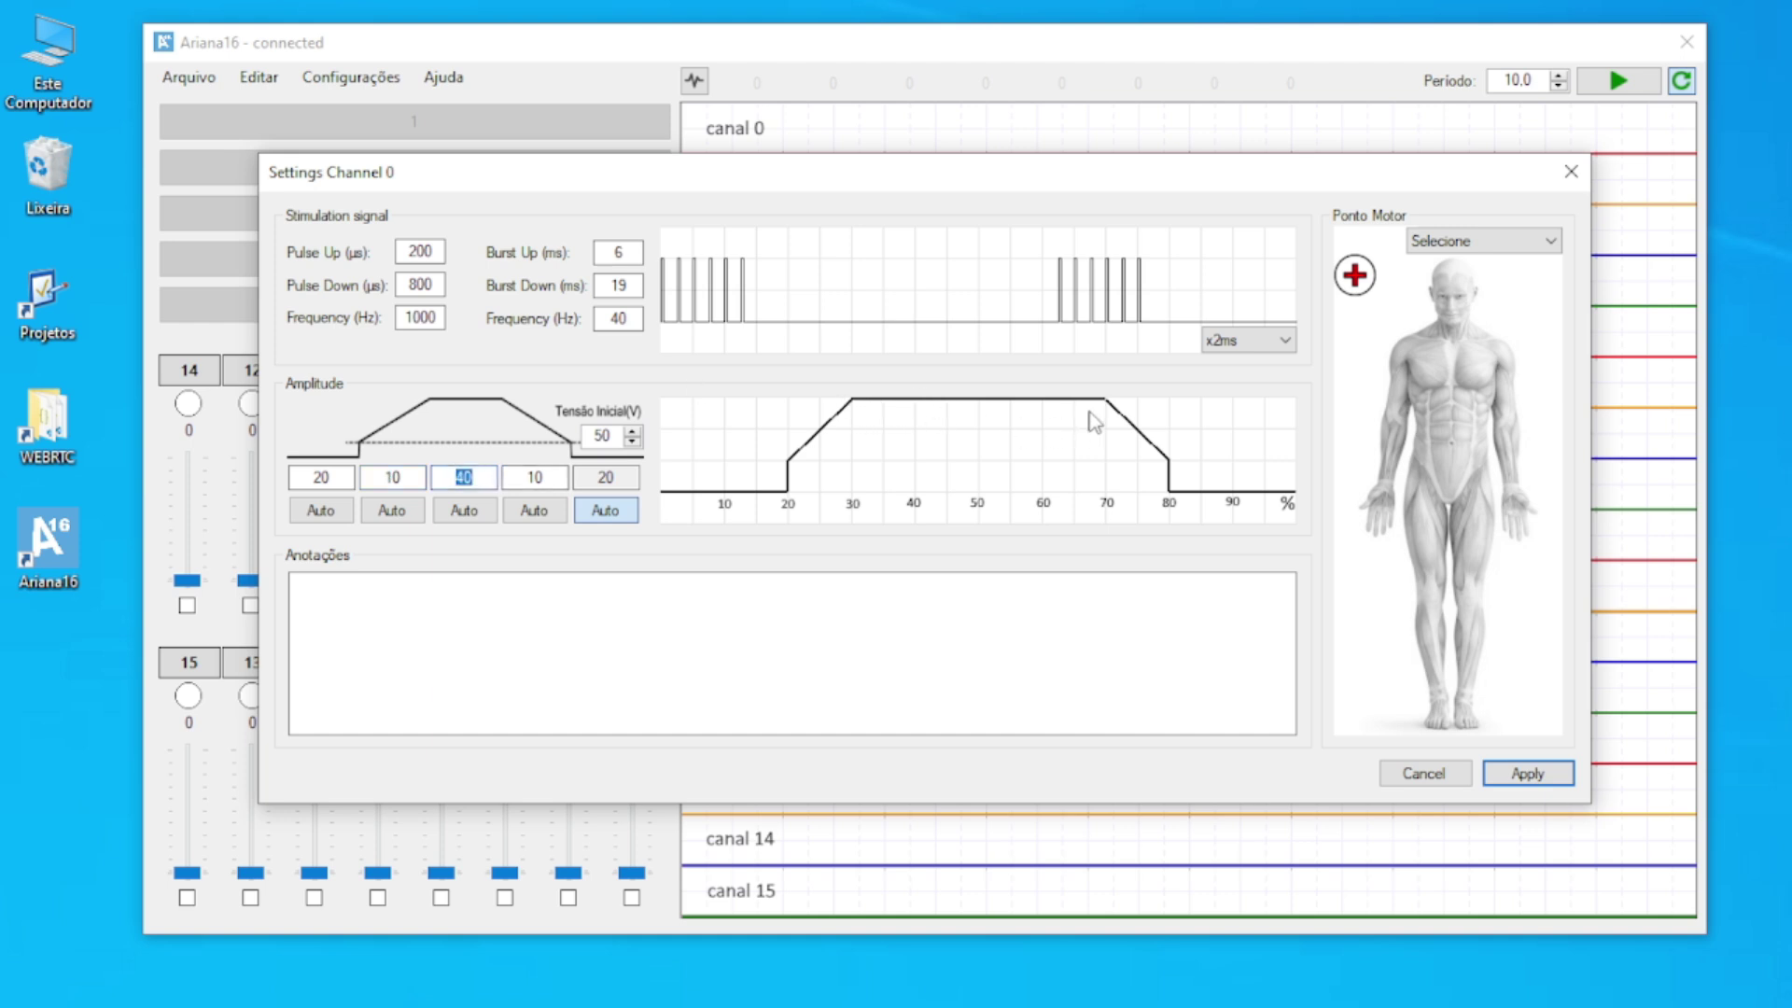
double_click(533, 477)
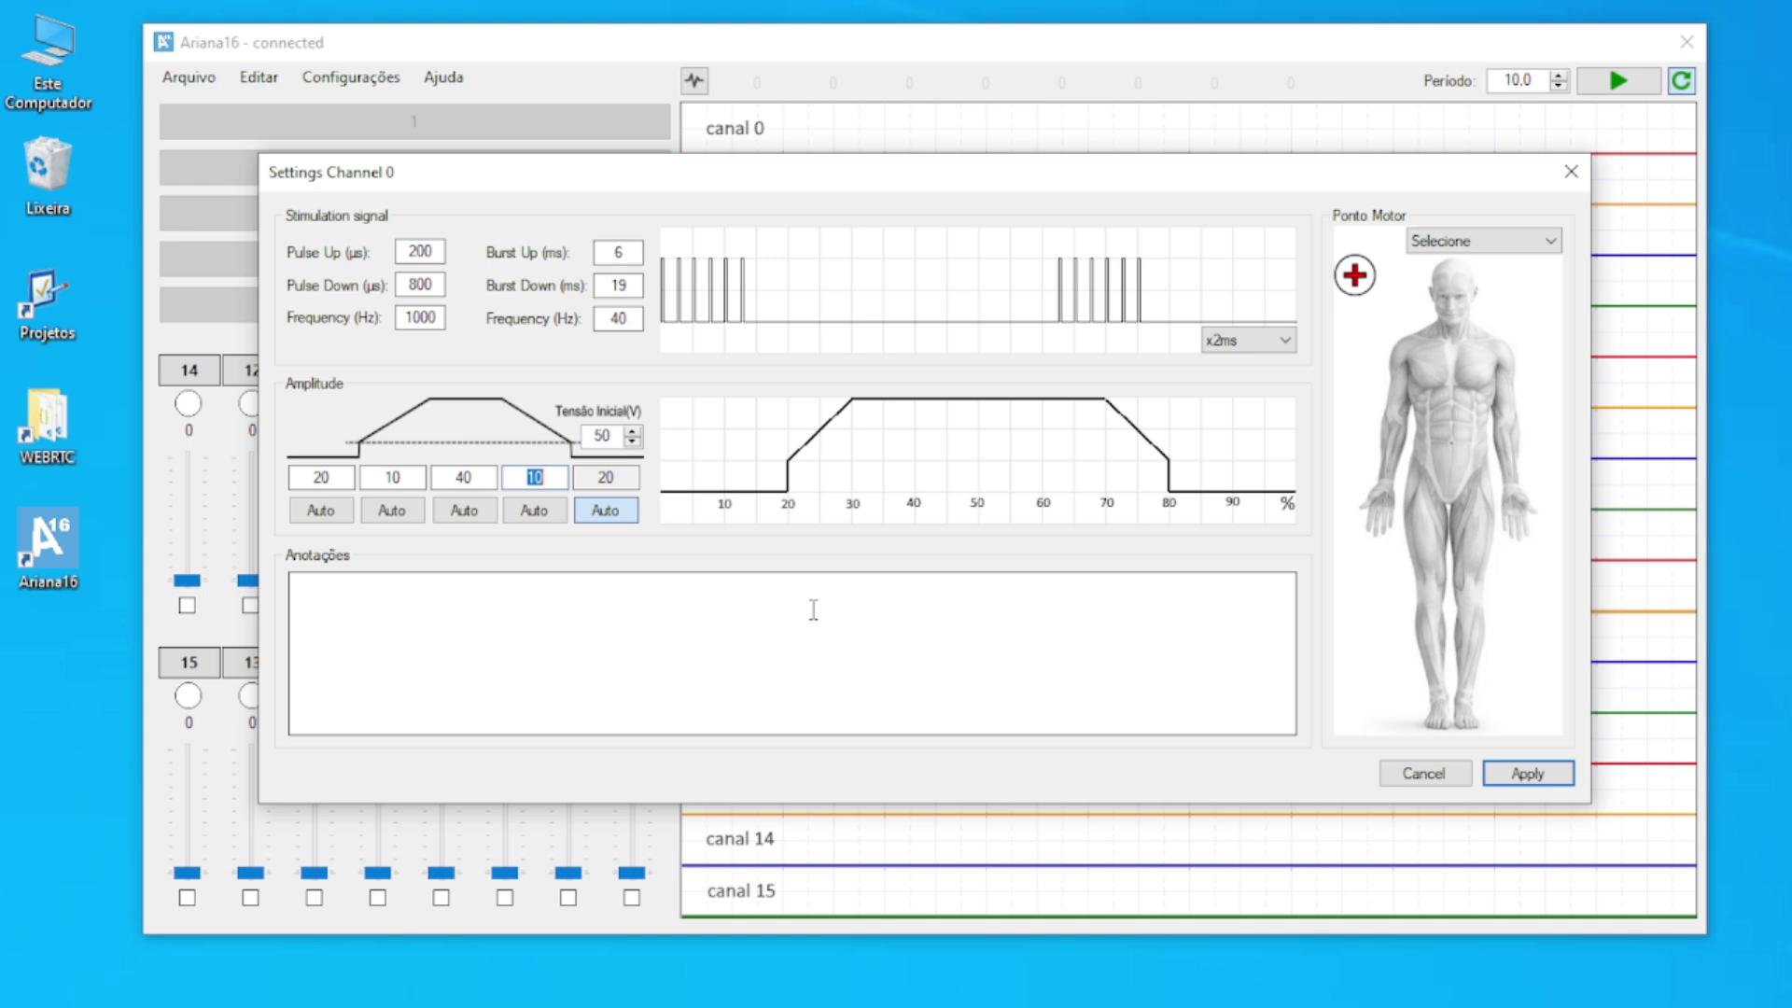
click(390, 607)
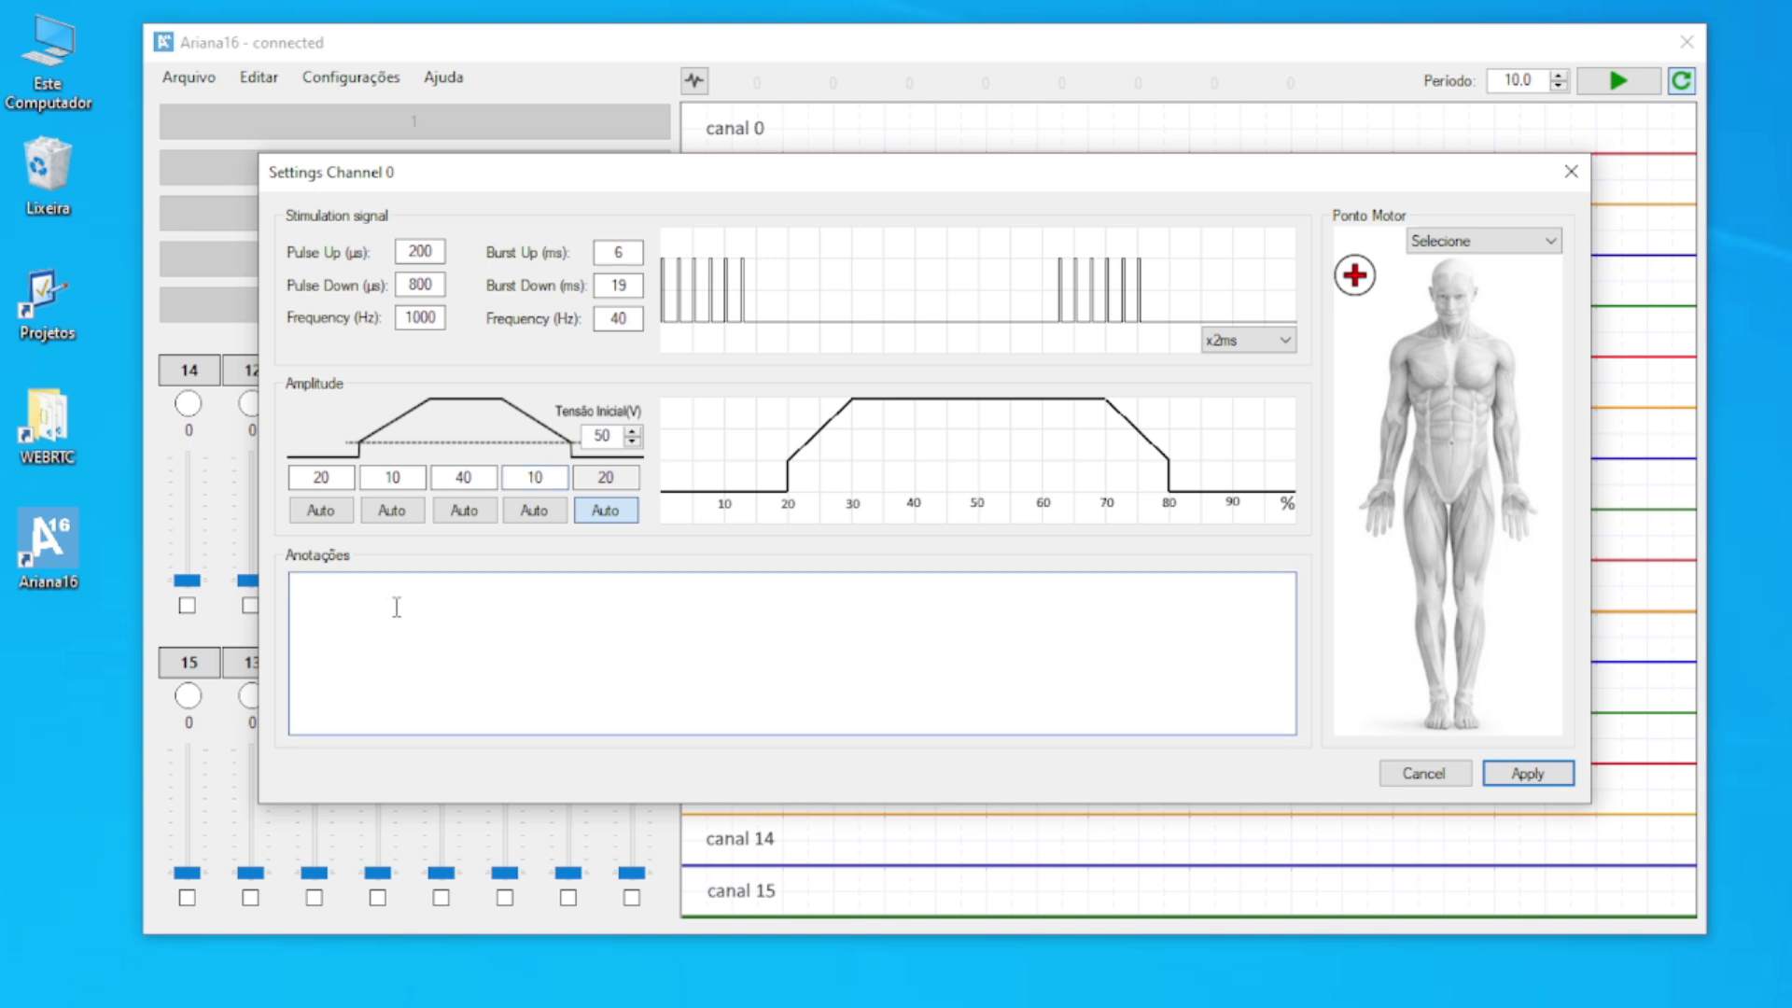
- Choose Quadríceps D as the motor point, place the negative electrode on the upper and the positive on the lower muscle, and apply channel 0's settings
click(1508, 247)
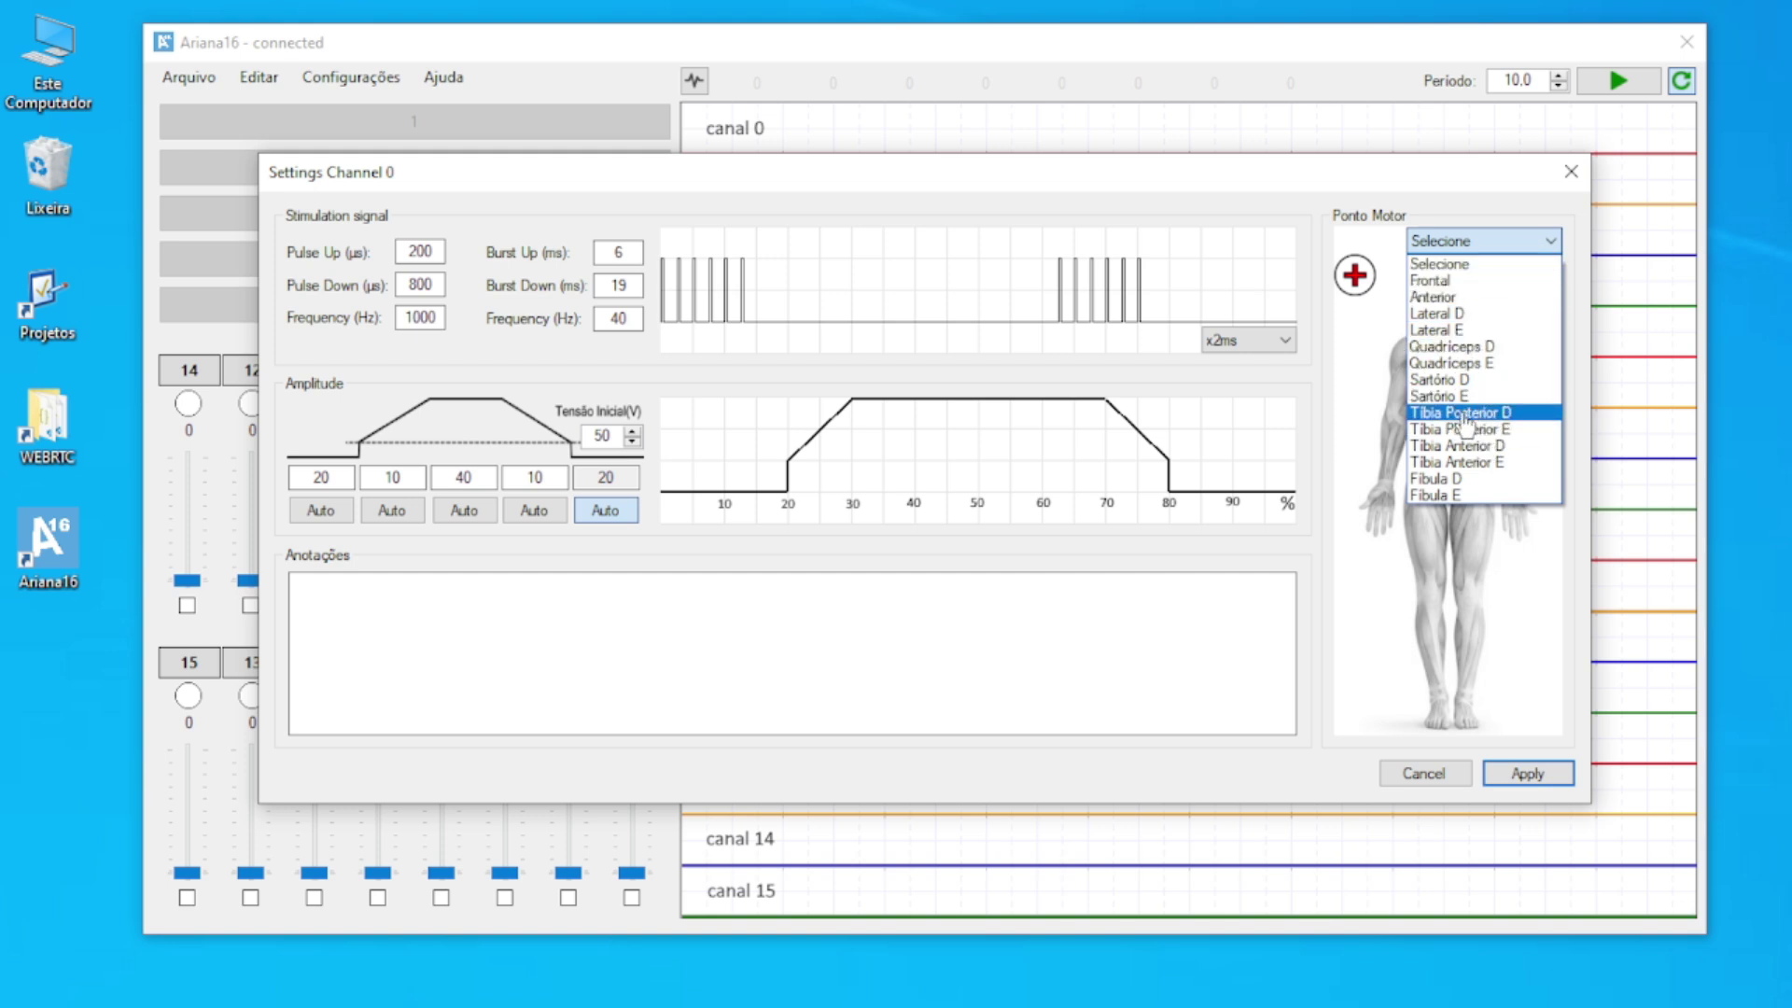
click(1470, 346)
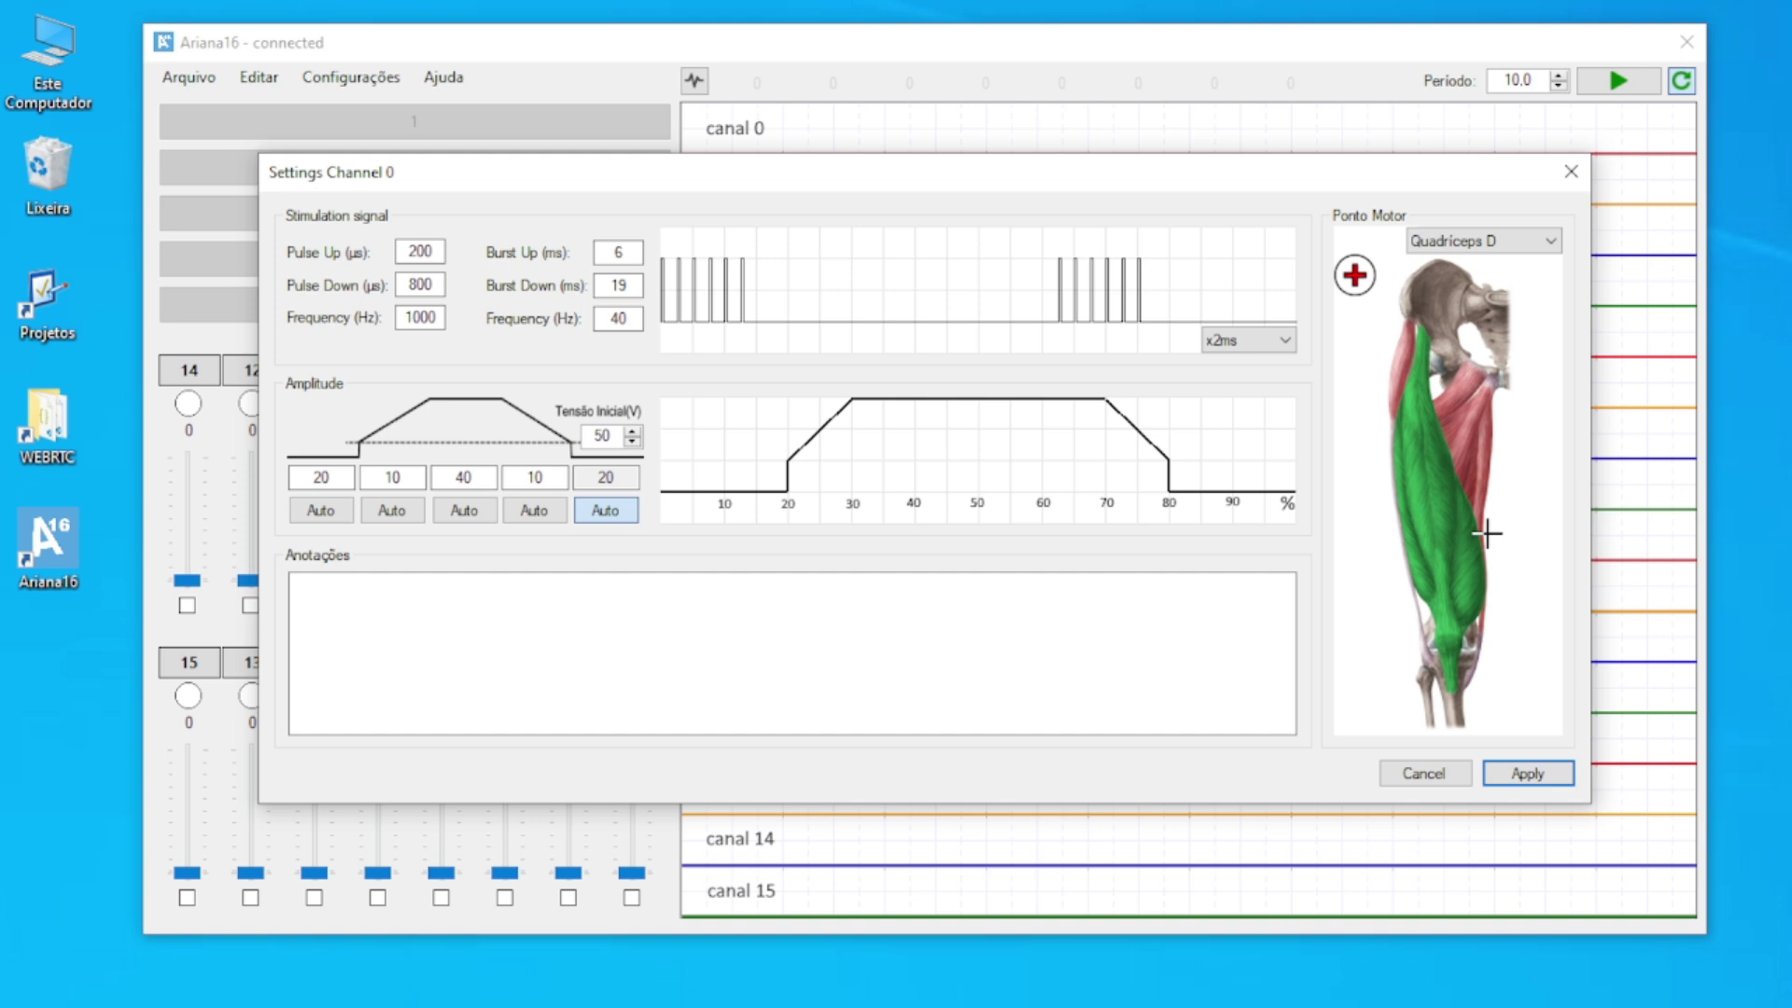
click(1418, 429)
click(1445, 555)
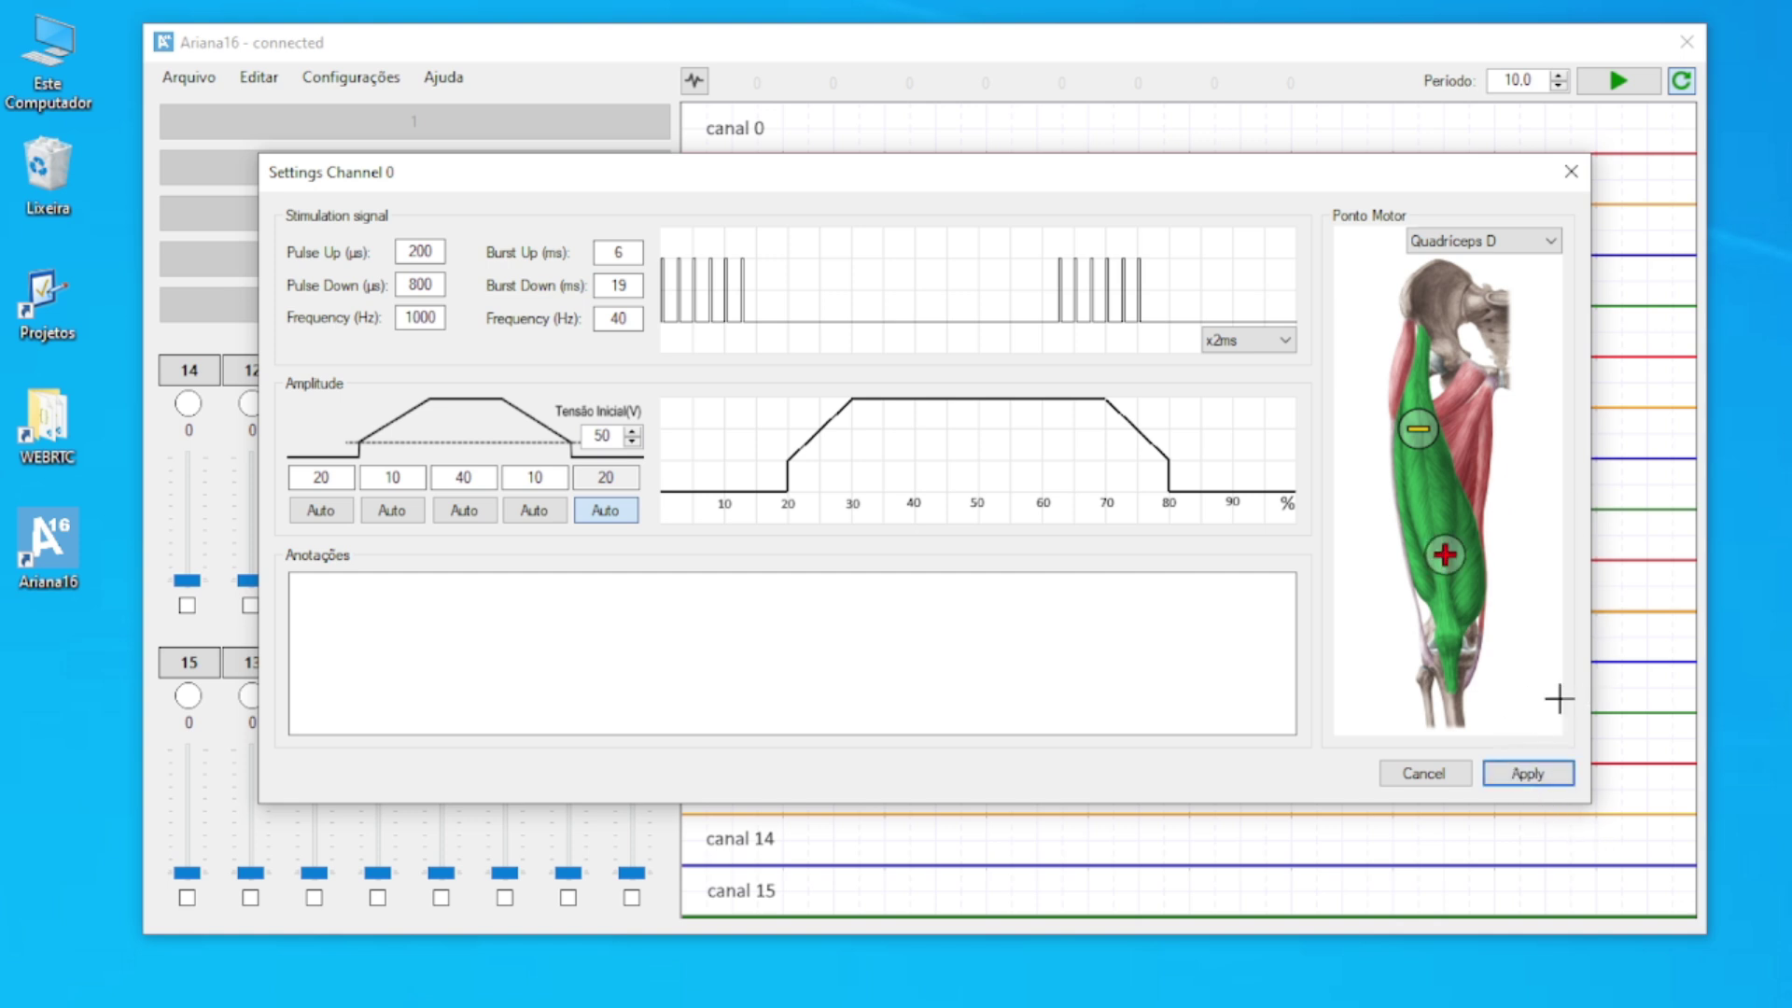
click(1525, 774)
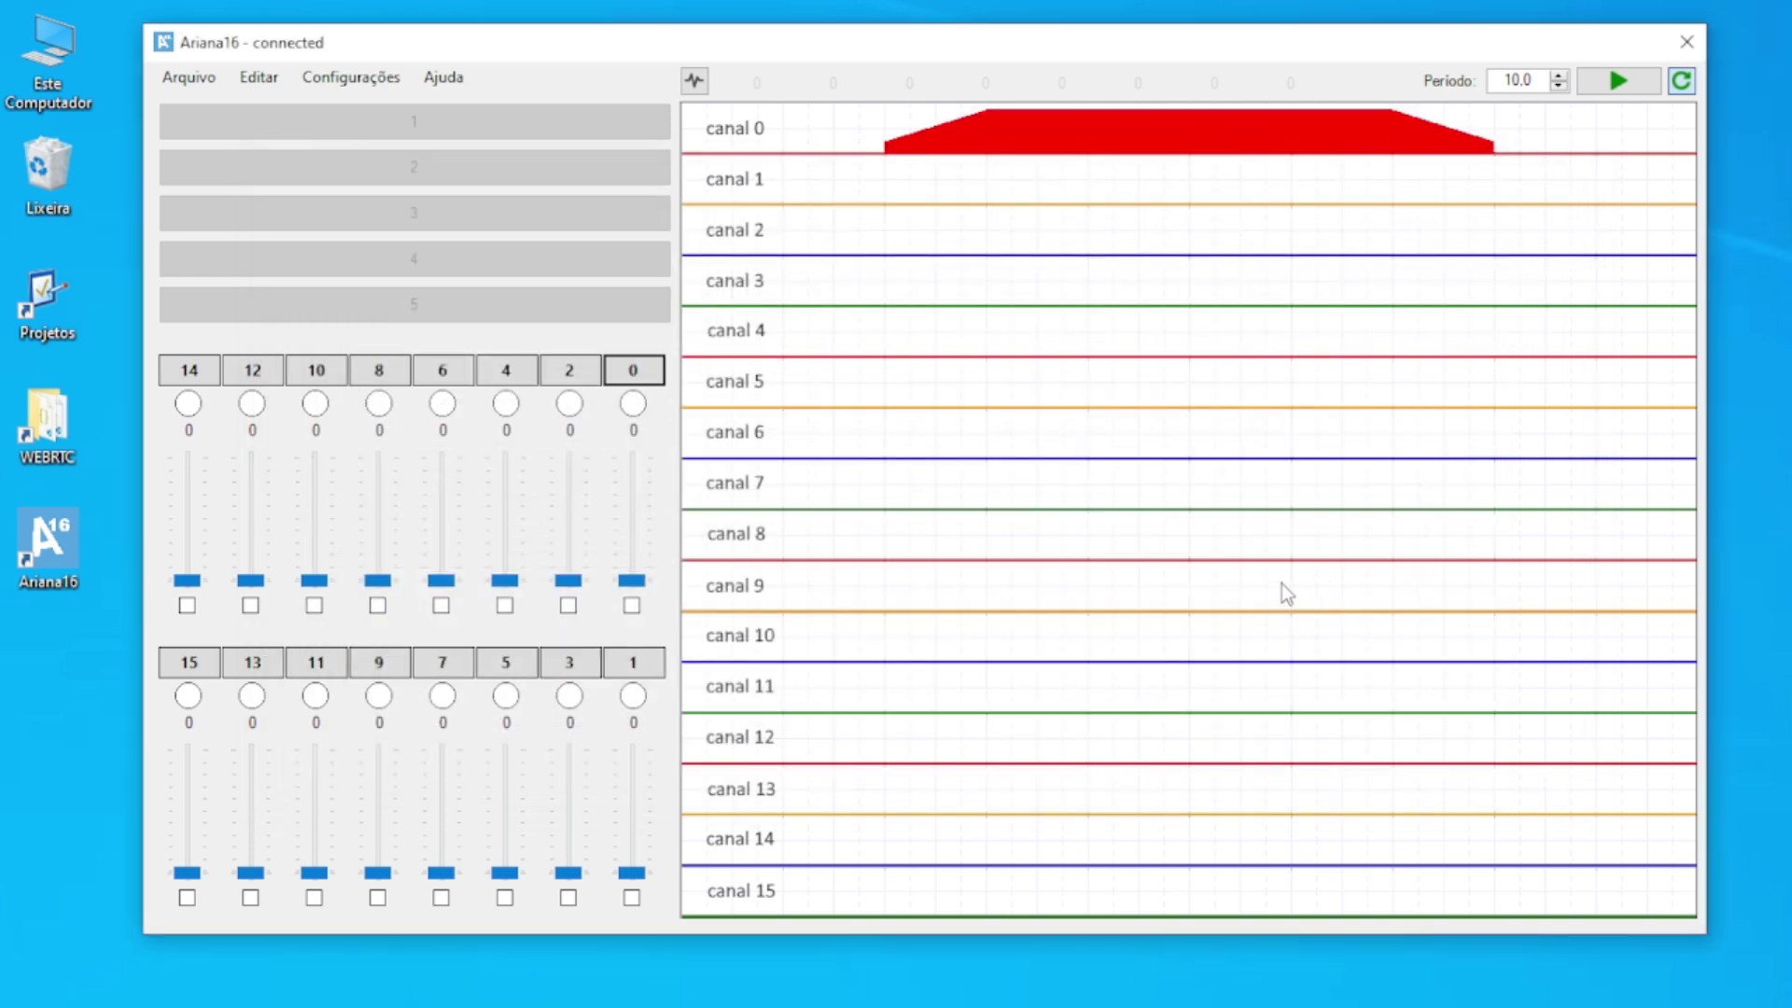
- Open the settings of channel 1 and set its amplitude envelope's rise to 10%, keeping no initial rest
click(636, 662)
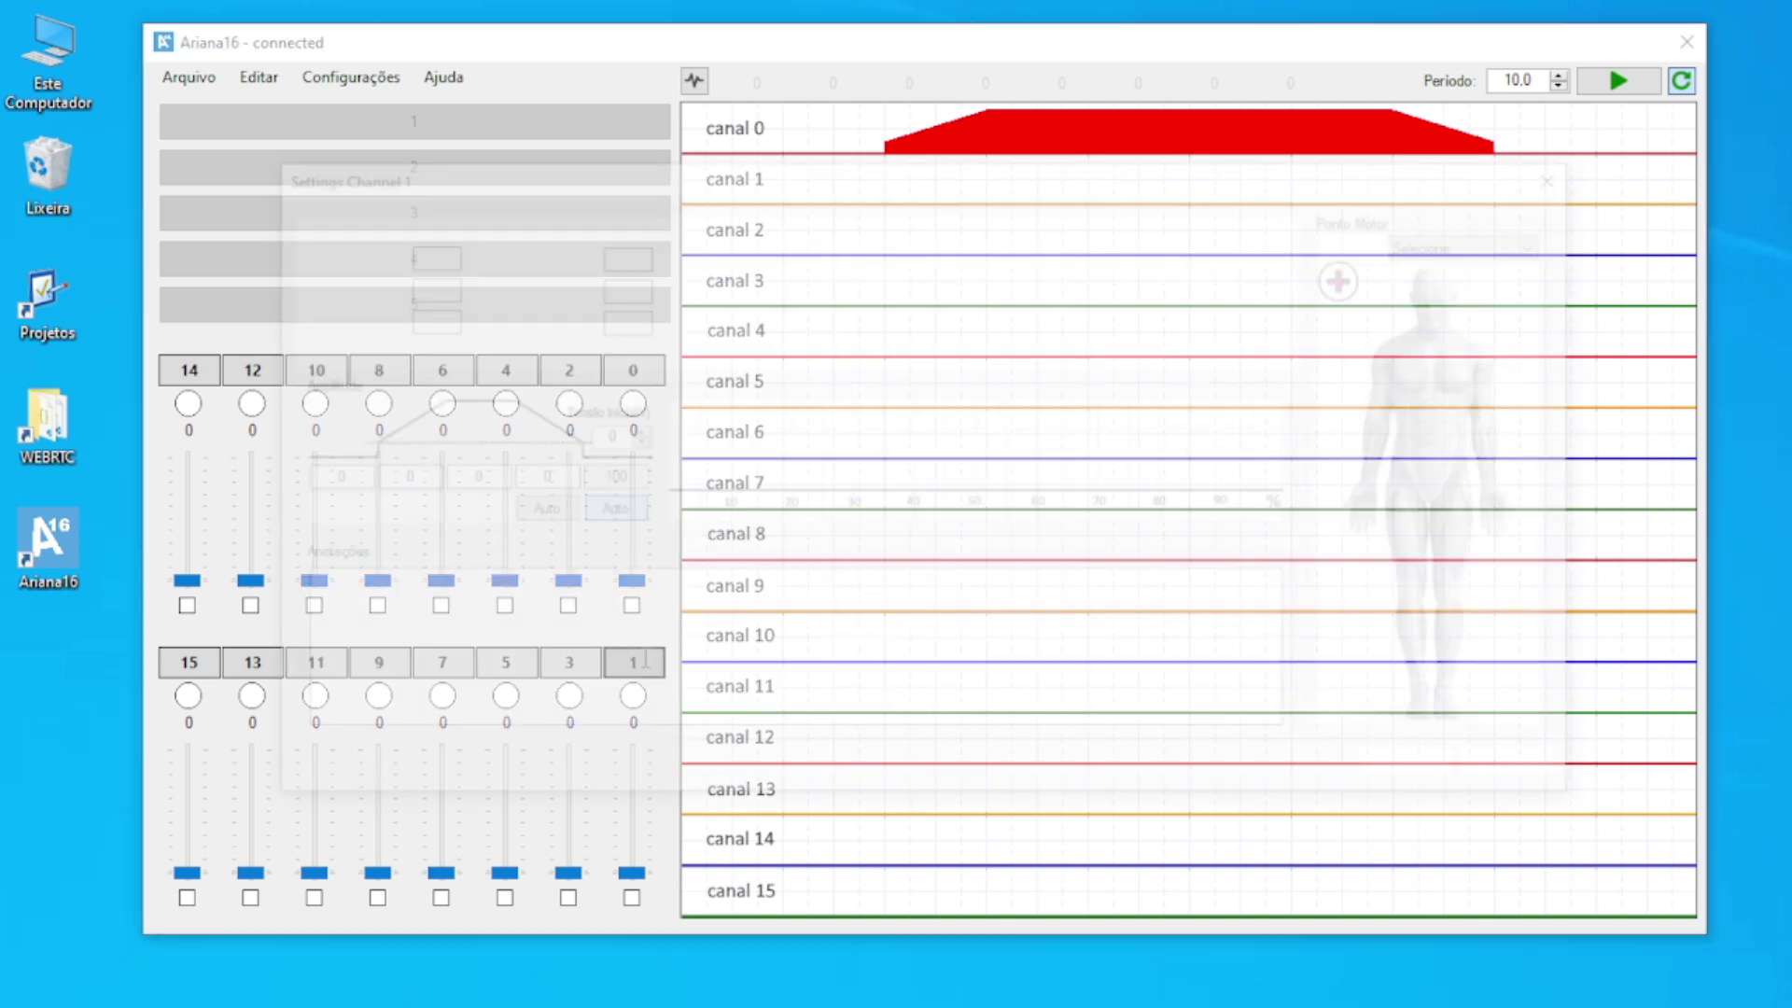
double_click(323, 478)
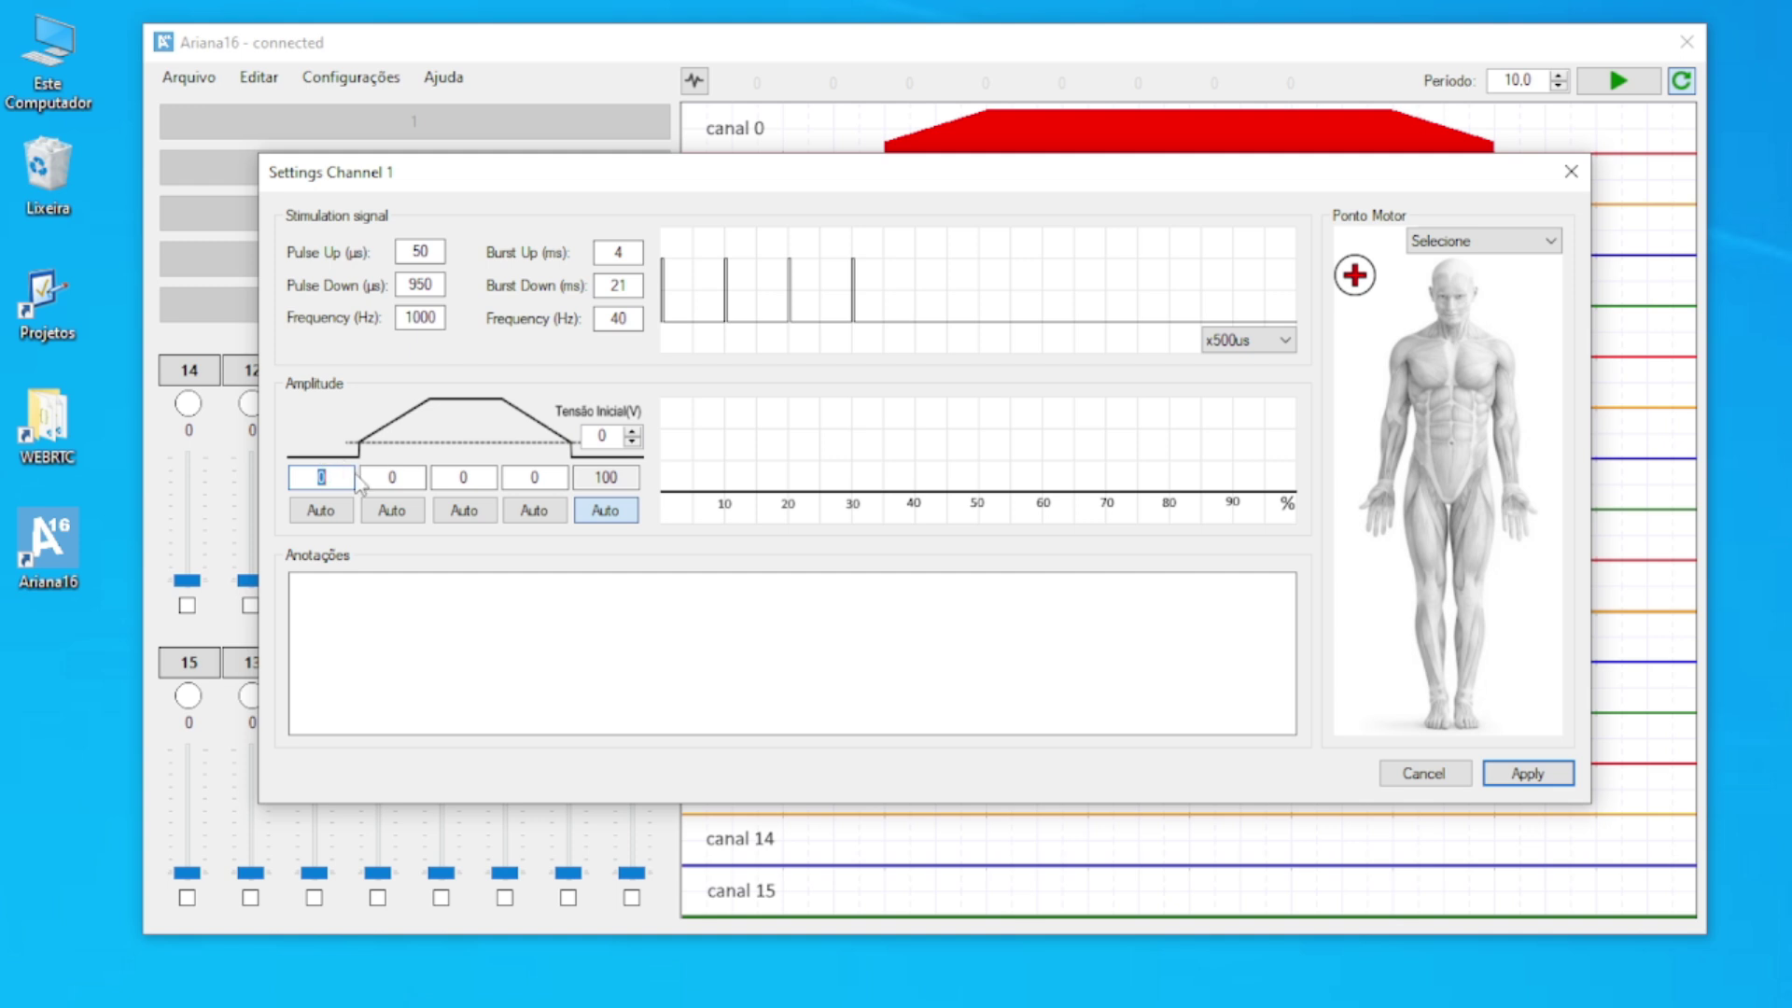
click(404, 477)
double_click(392, 474)
text(110)
click(472, 475)
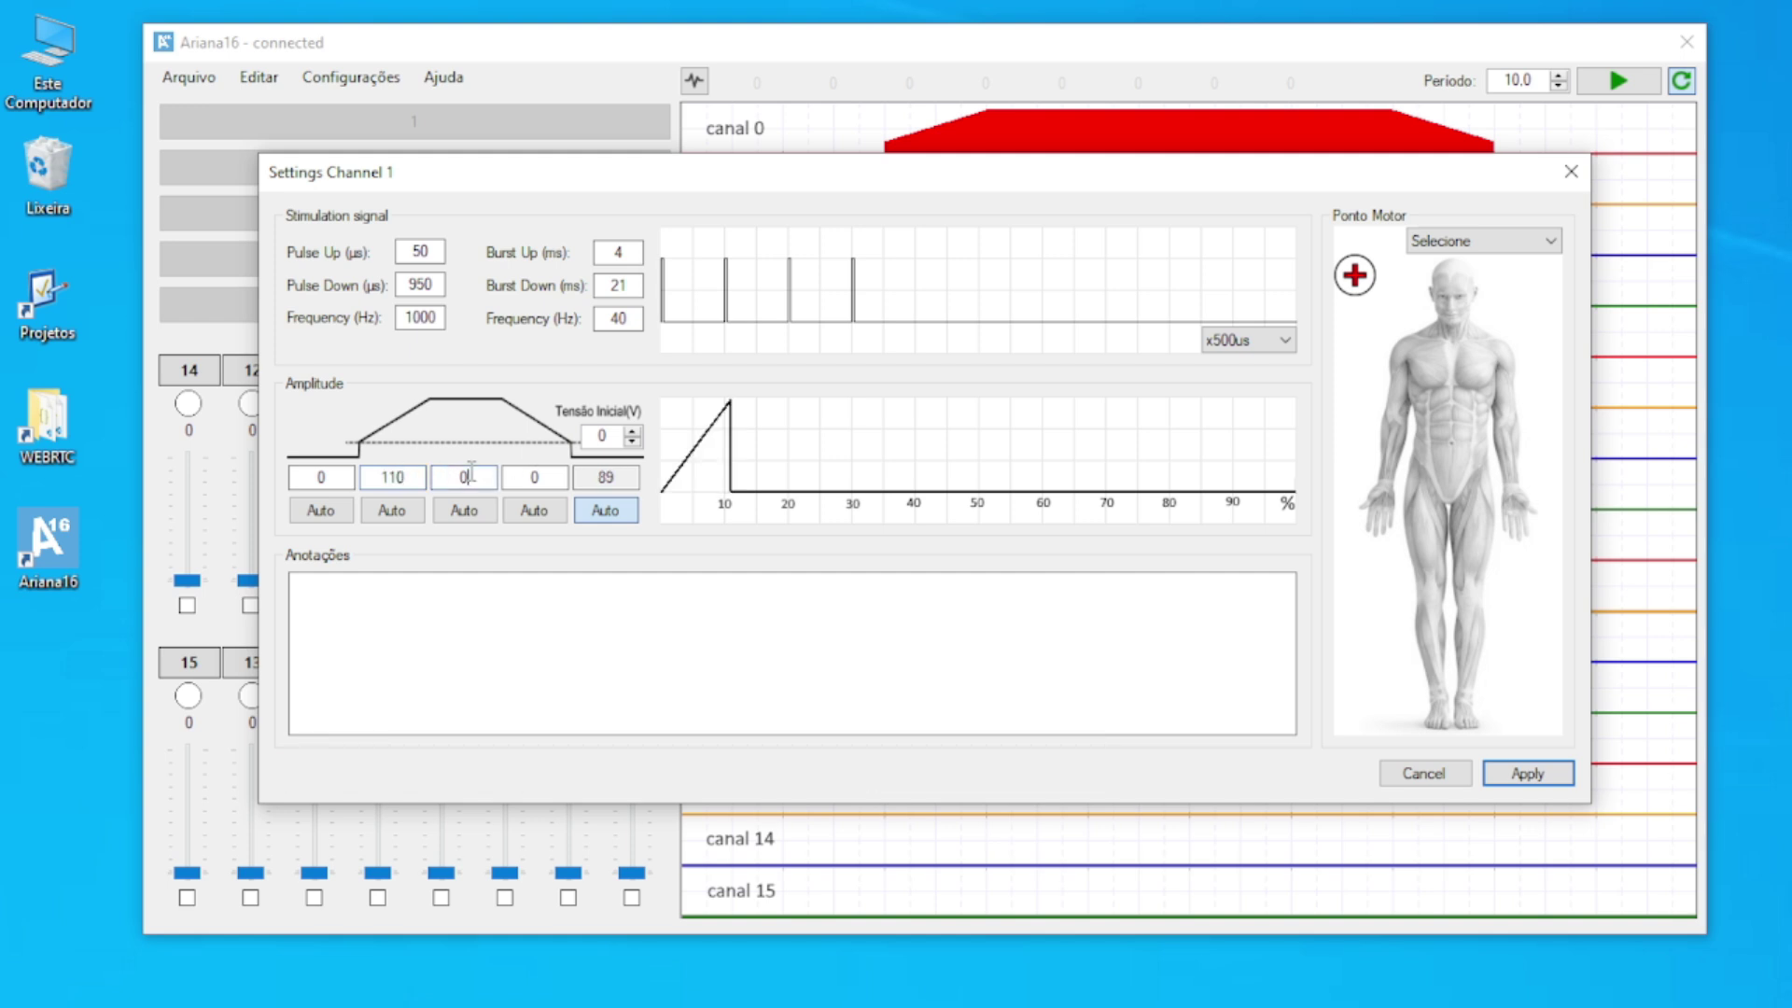
click(411, 470)
key(BackSpace)
key(BackSpace)
key(BackSpace)
text(10)
key(Tab)
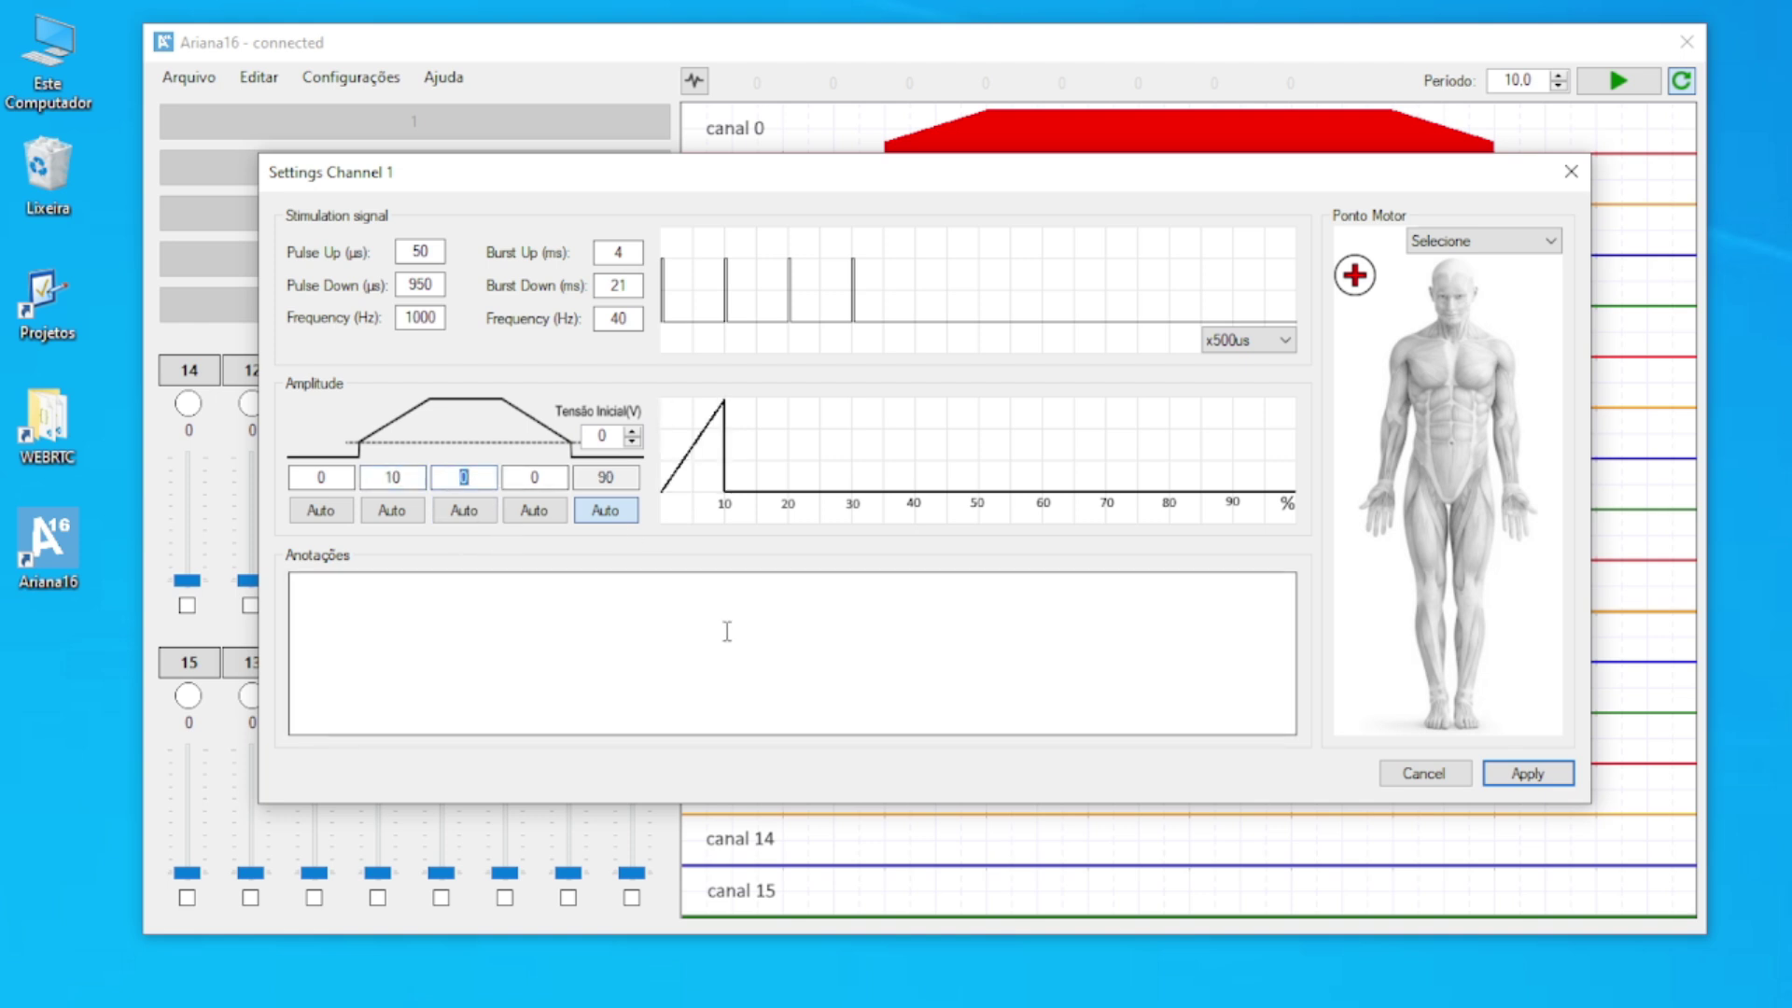
- Set channel 1's envelope plateau to 40% and its fall to 10%, and apply the settings
text(40)
double_click(525, 474)
text(10)
click(1522, 774)
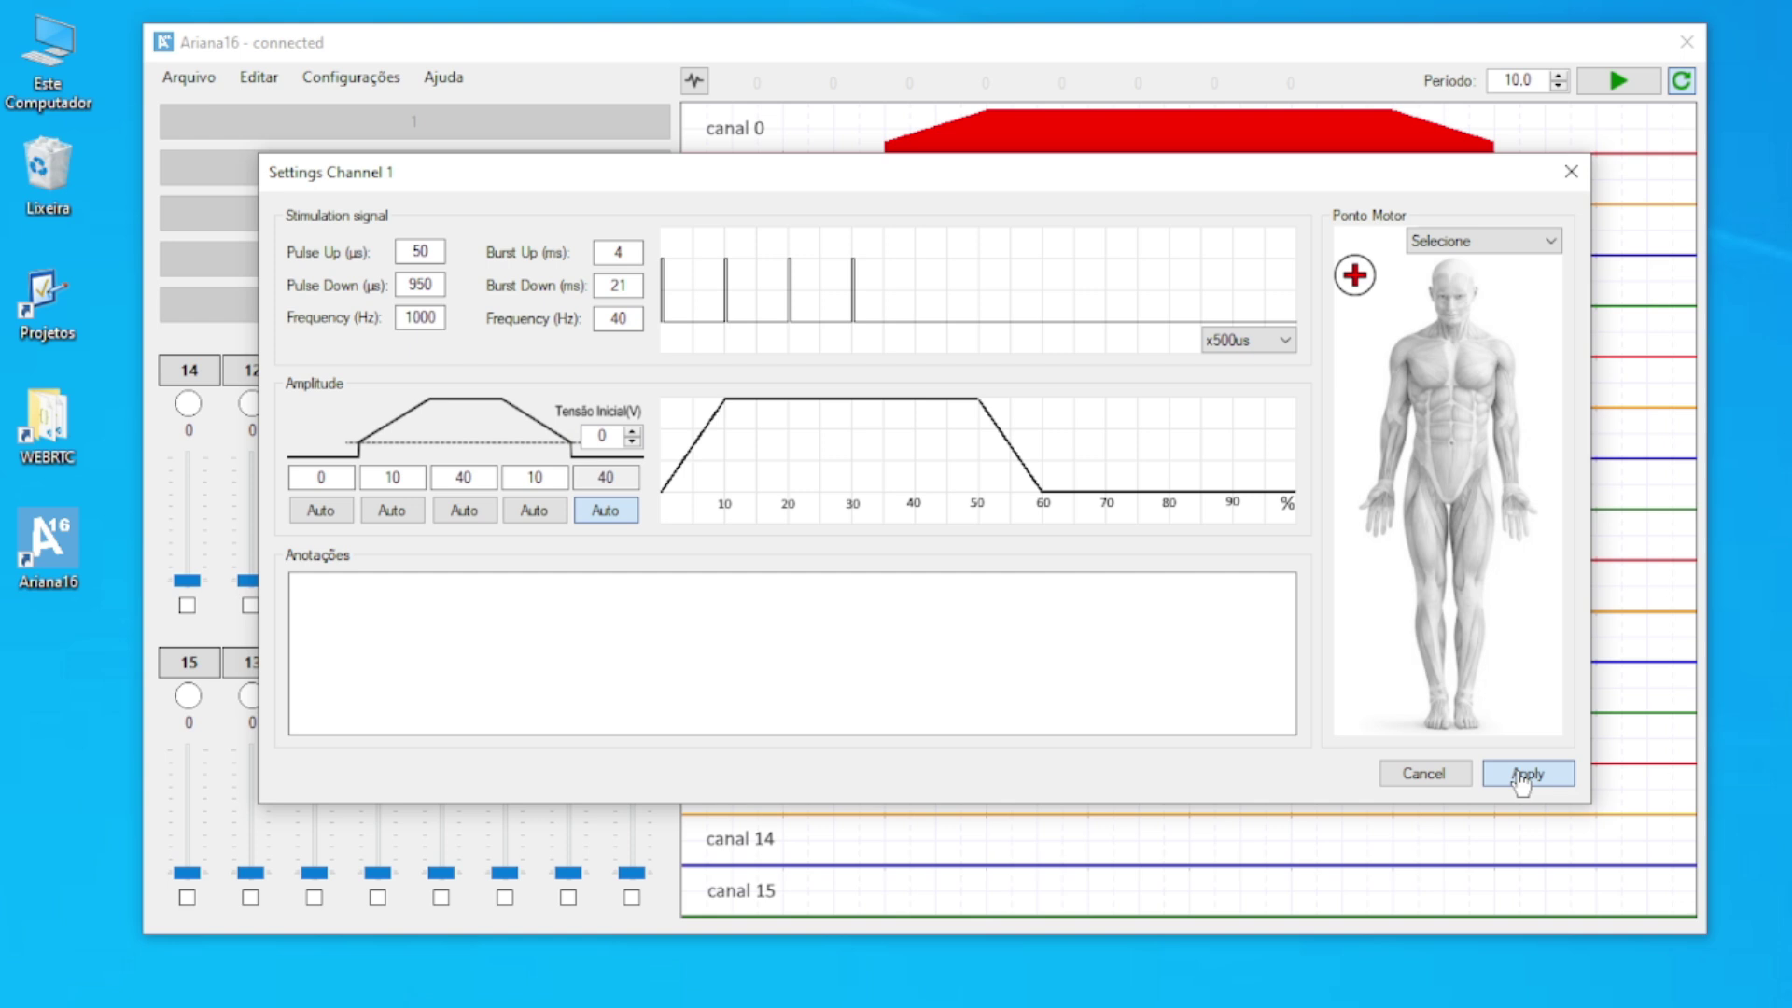
click(1521, 774)
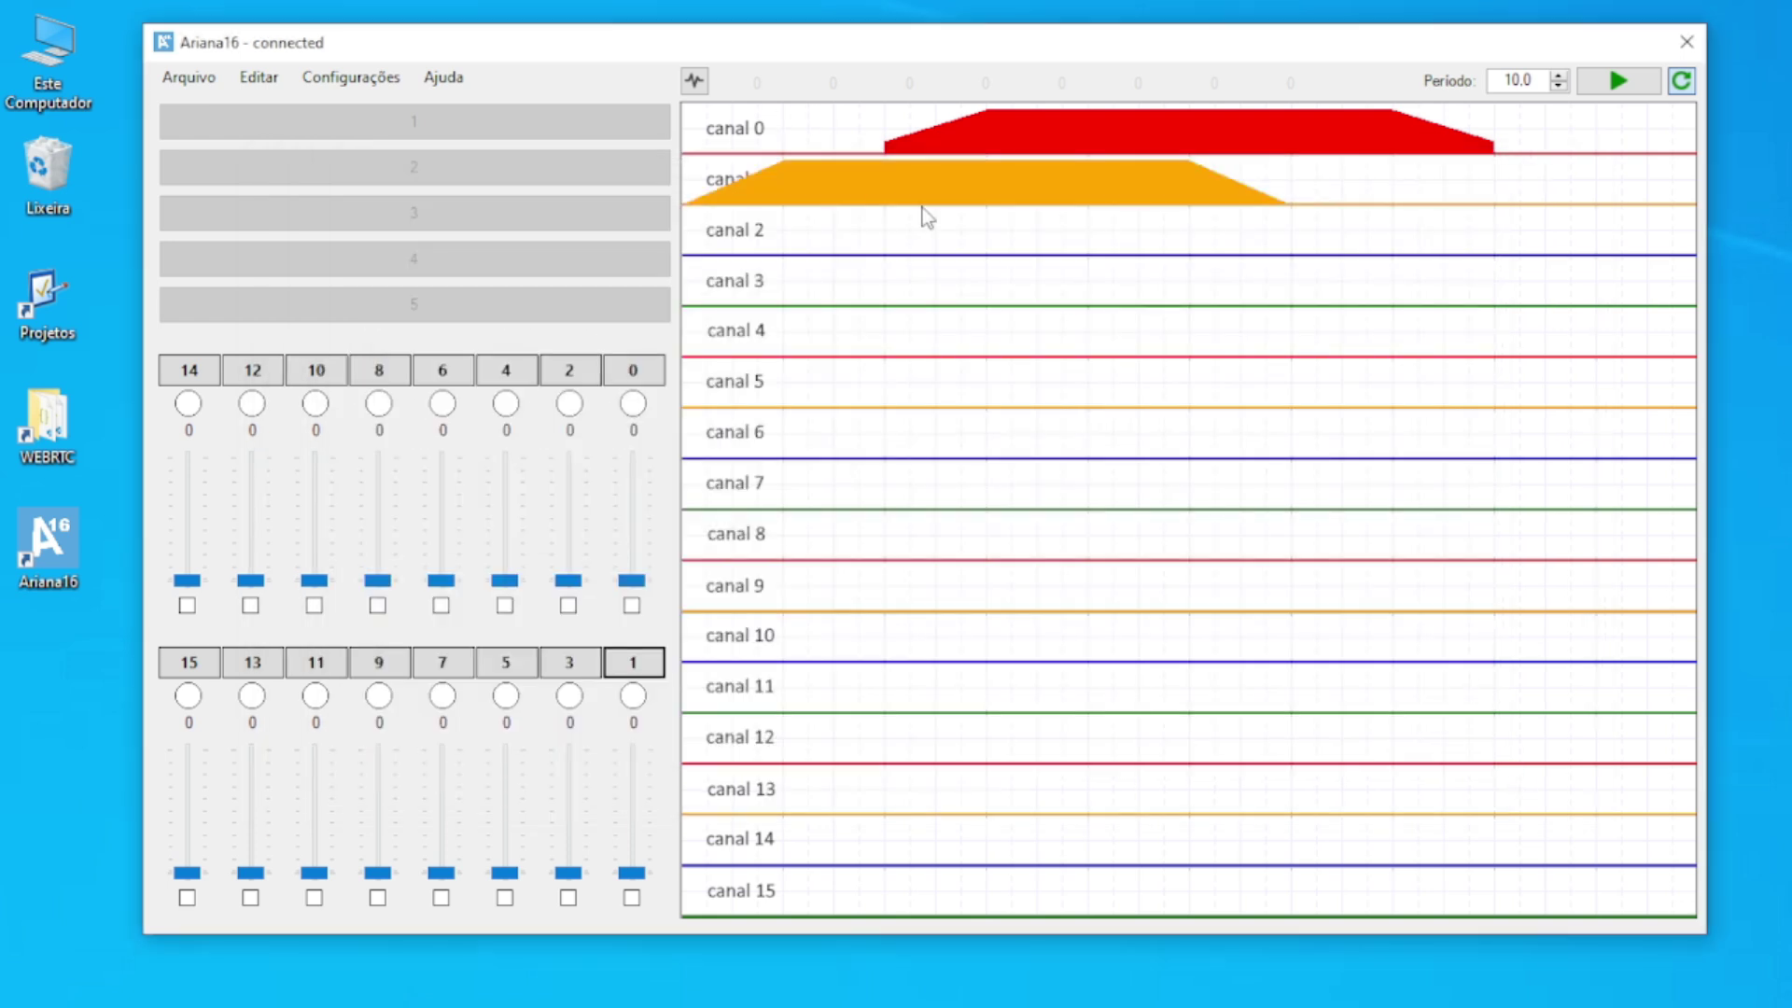
- Open channel 2's settings, make the initial rest automatic, and set the amplitude envelope's rise to 10% and final rest to 0%
click(568, 370)
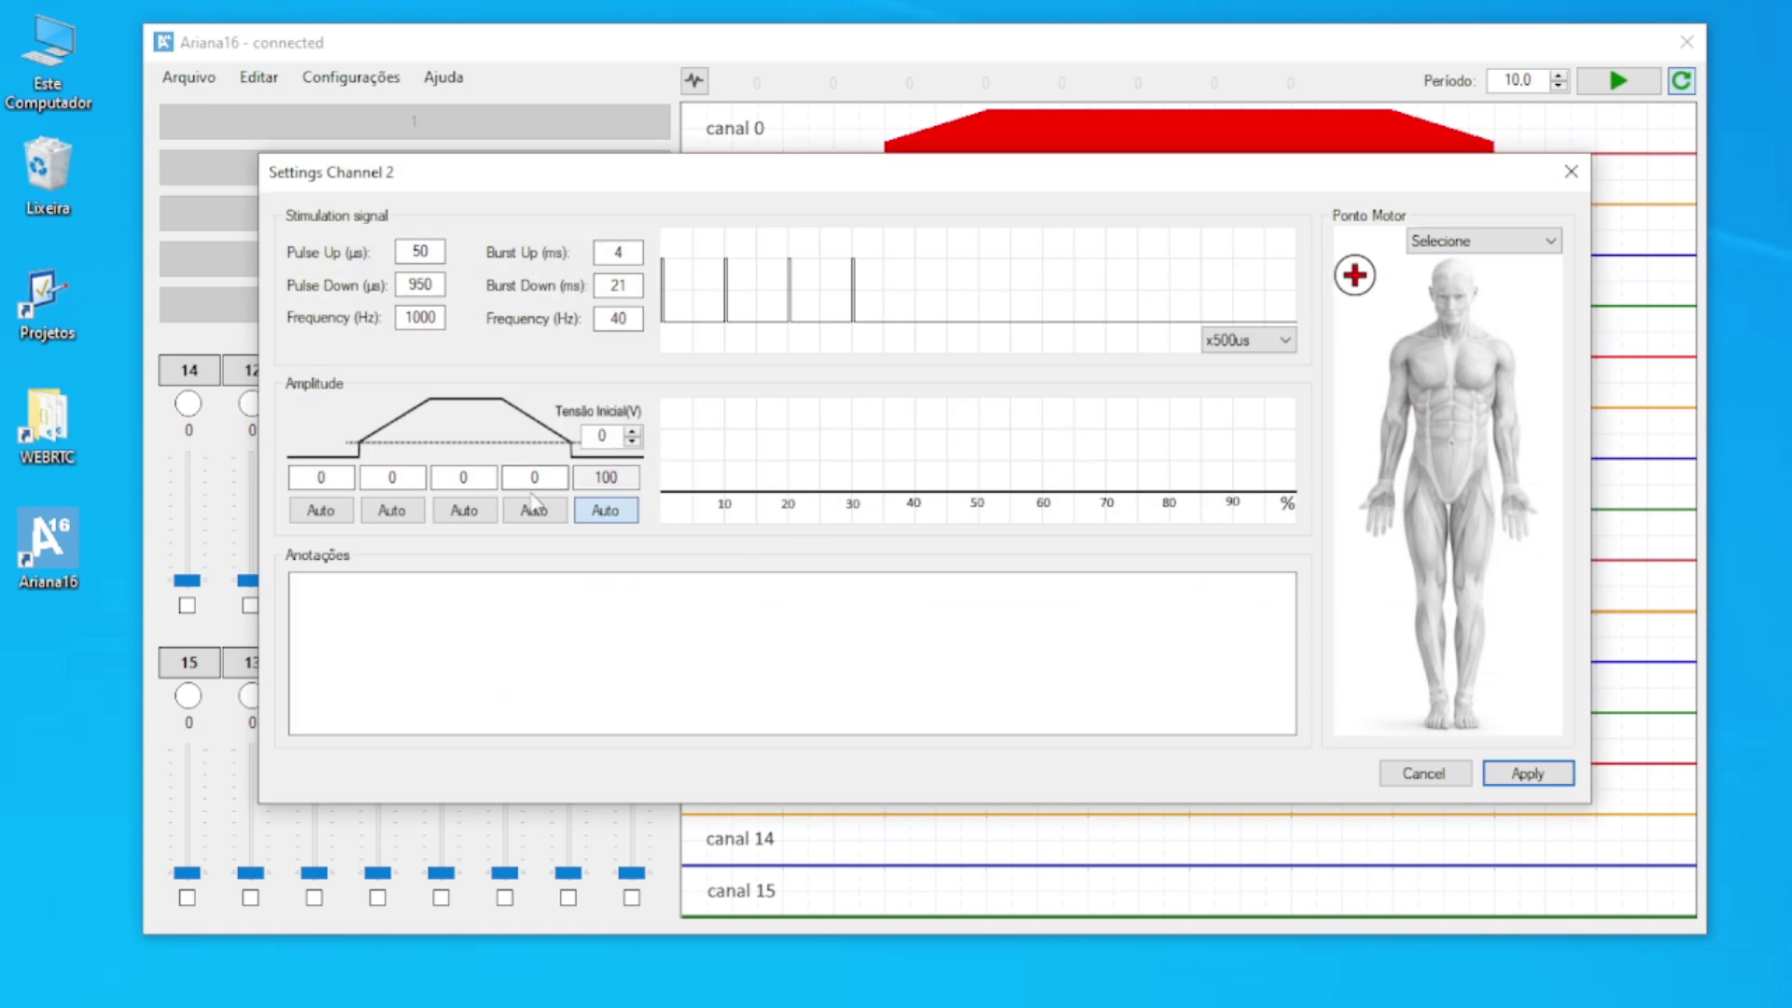
click(331, 520)
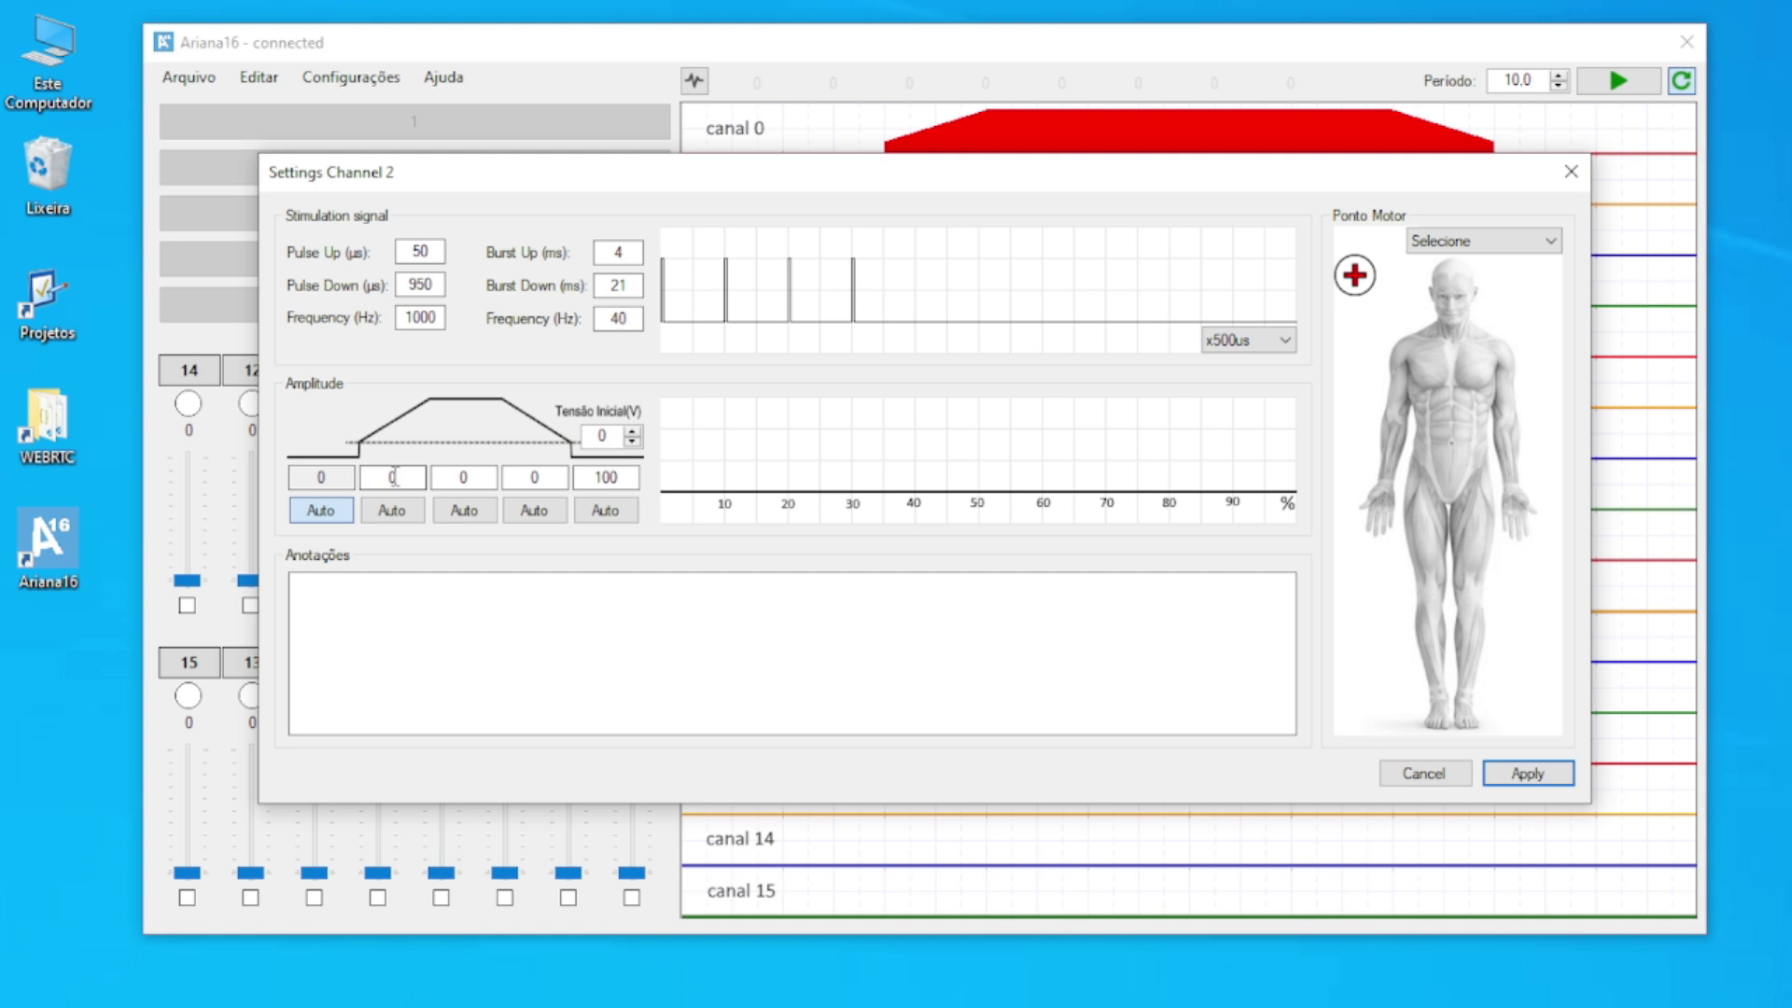
double_click(376, 471)
text(10)
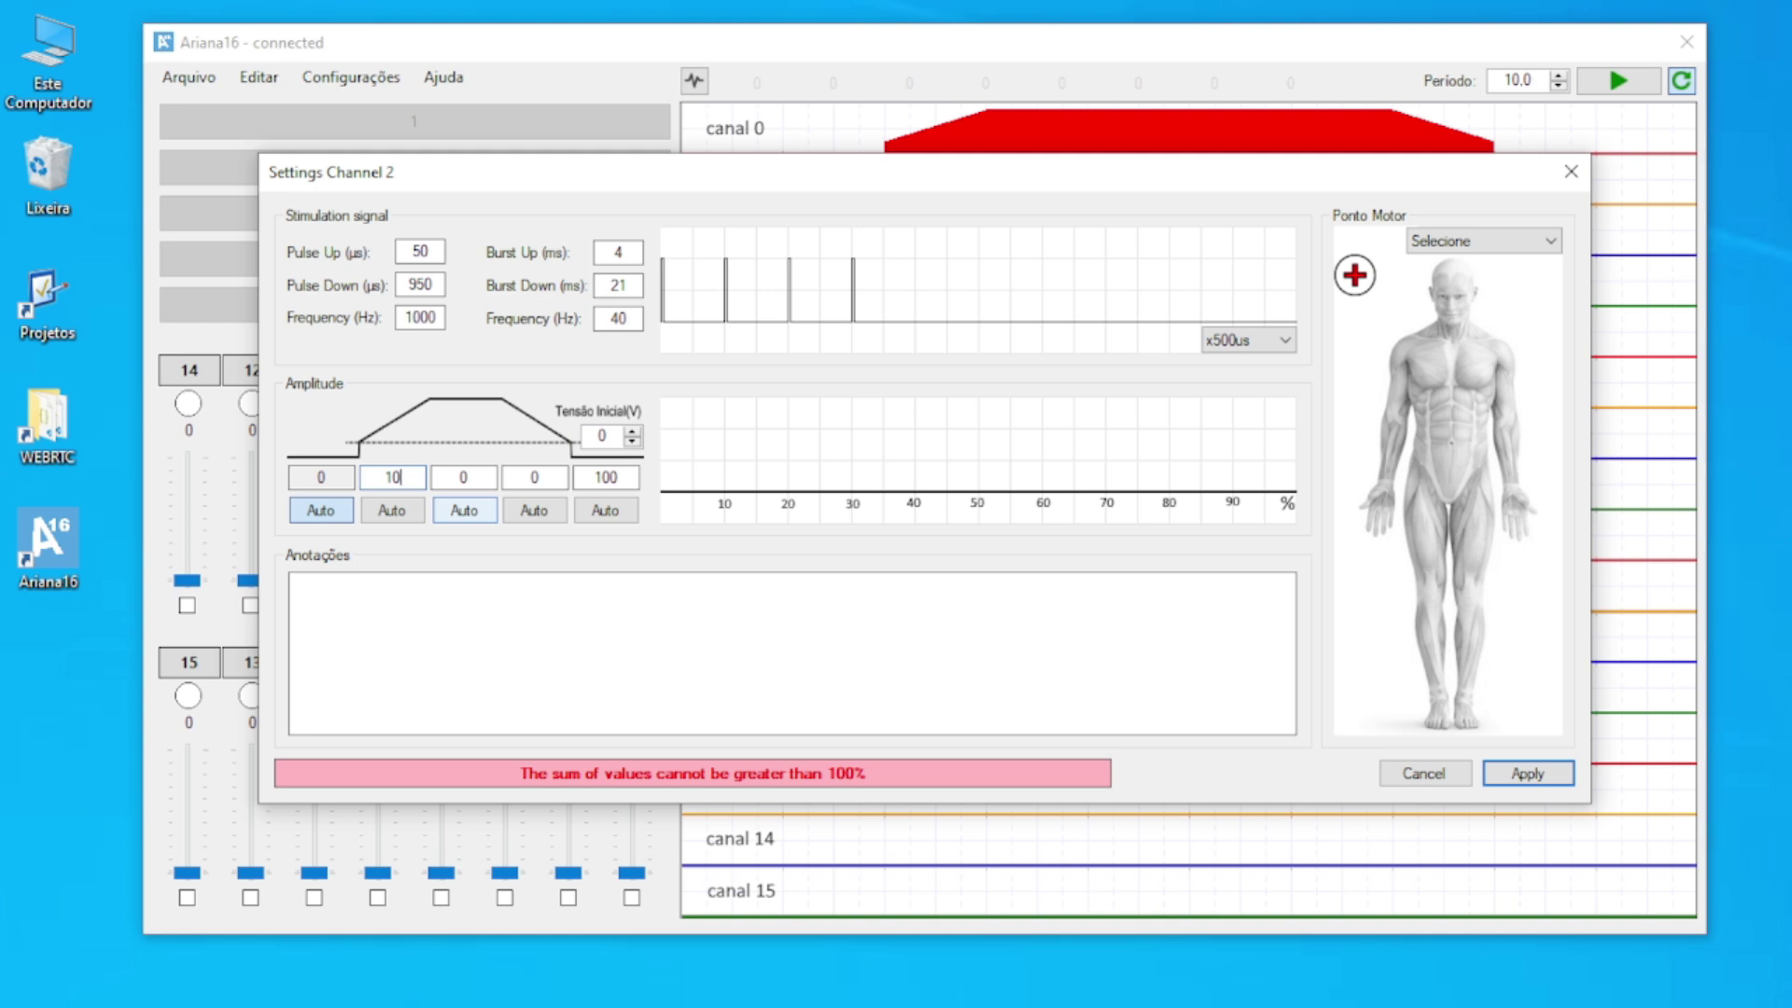
double_click(606, 477)
text(0)
- Set channel 2's envelope plateau to 40% and its fall to 10%, and apply the settings
double_click(461, 477)
text(40)
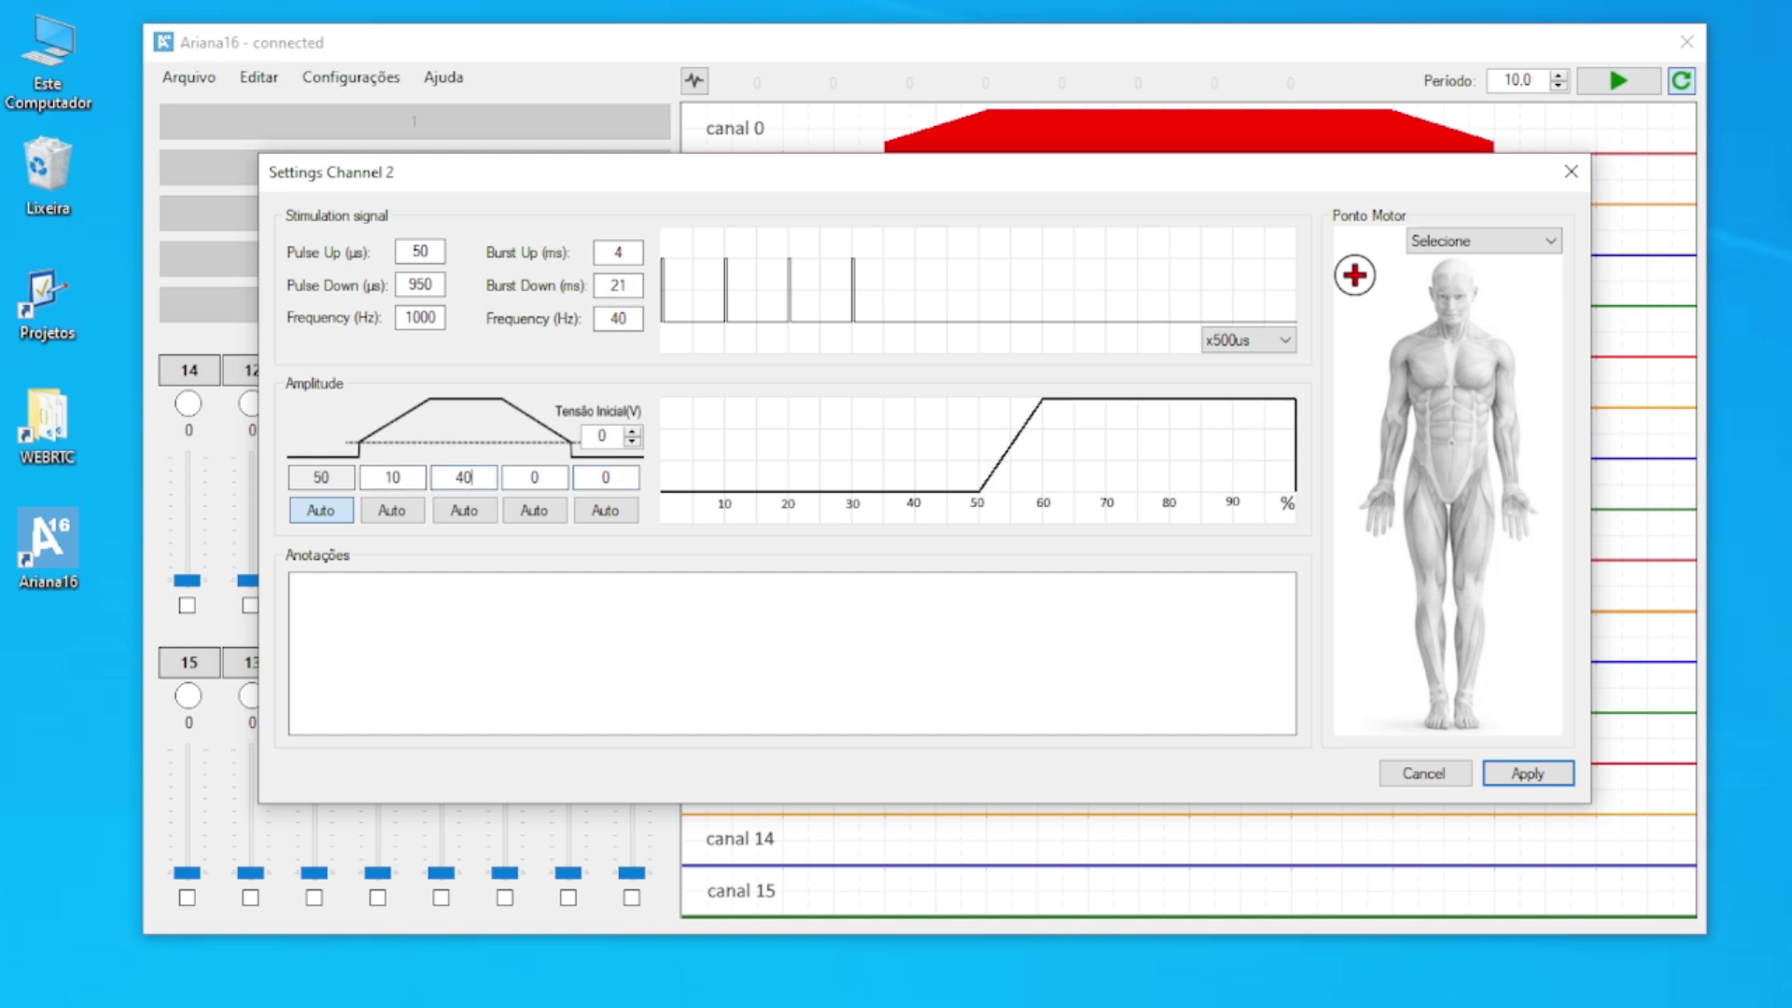
click(541, 477)
text(10)
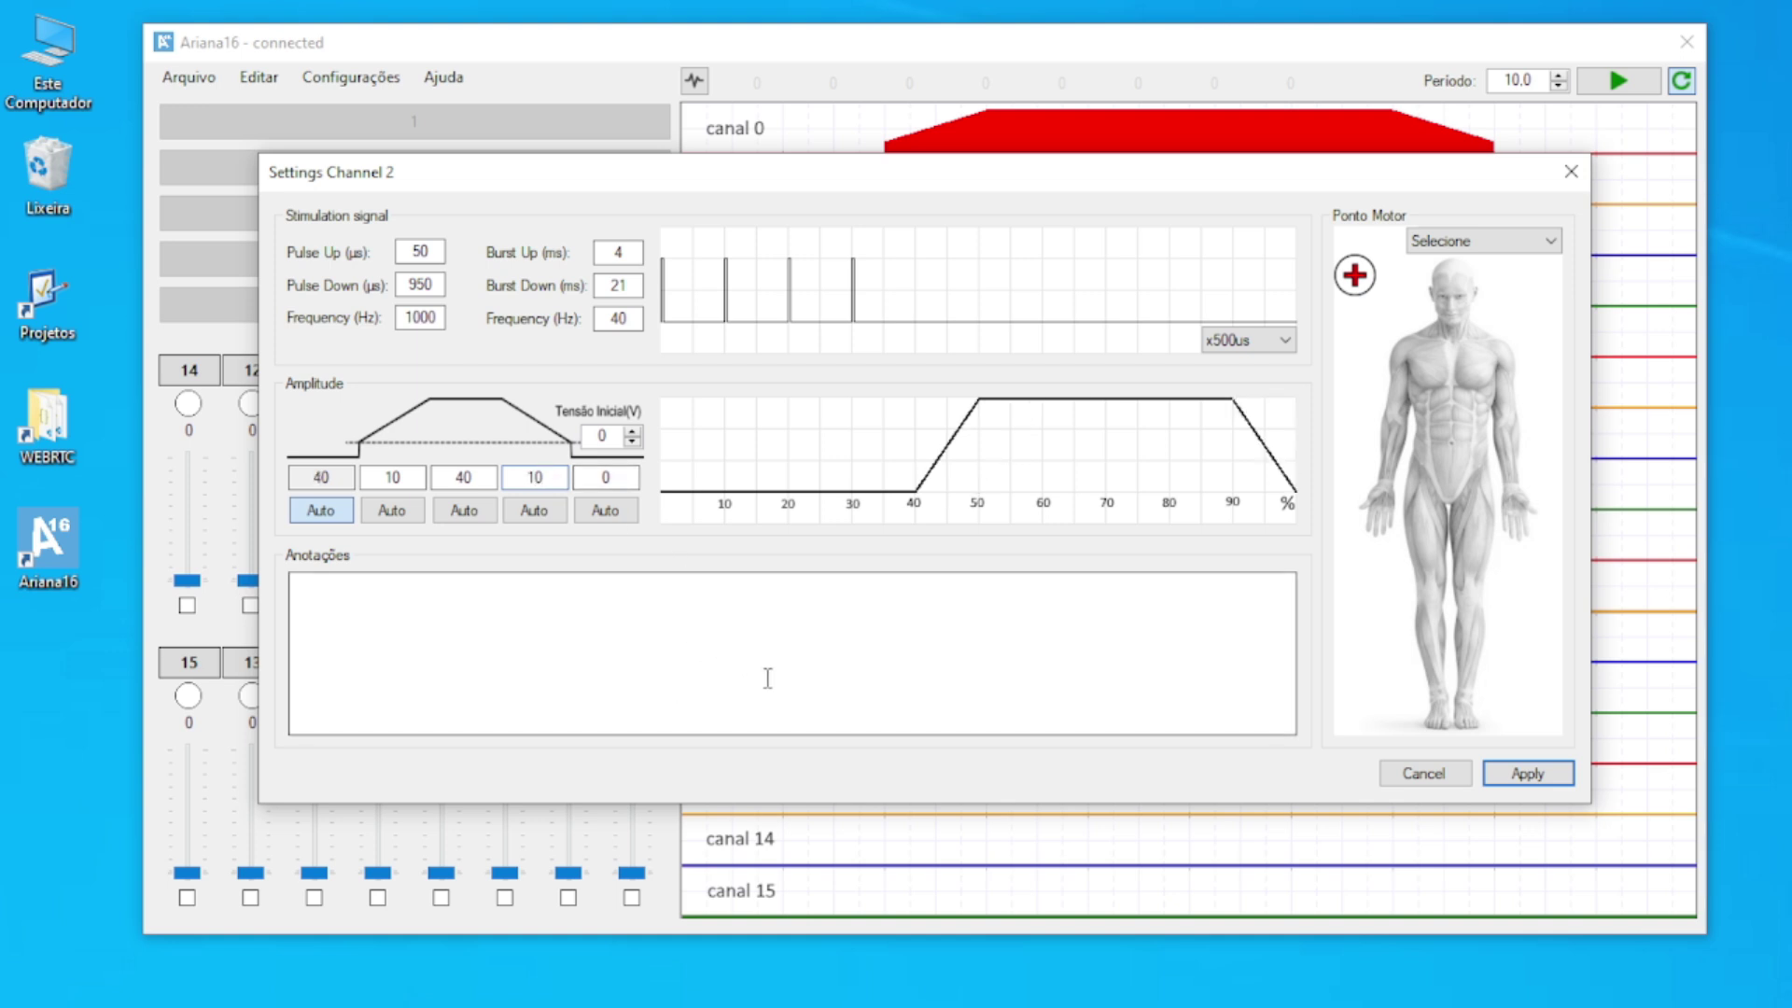
click(1531, 773)
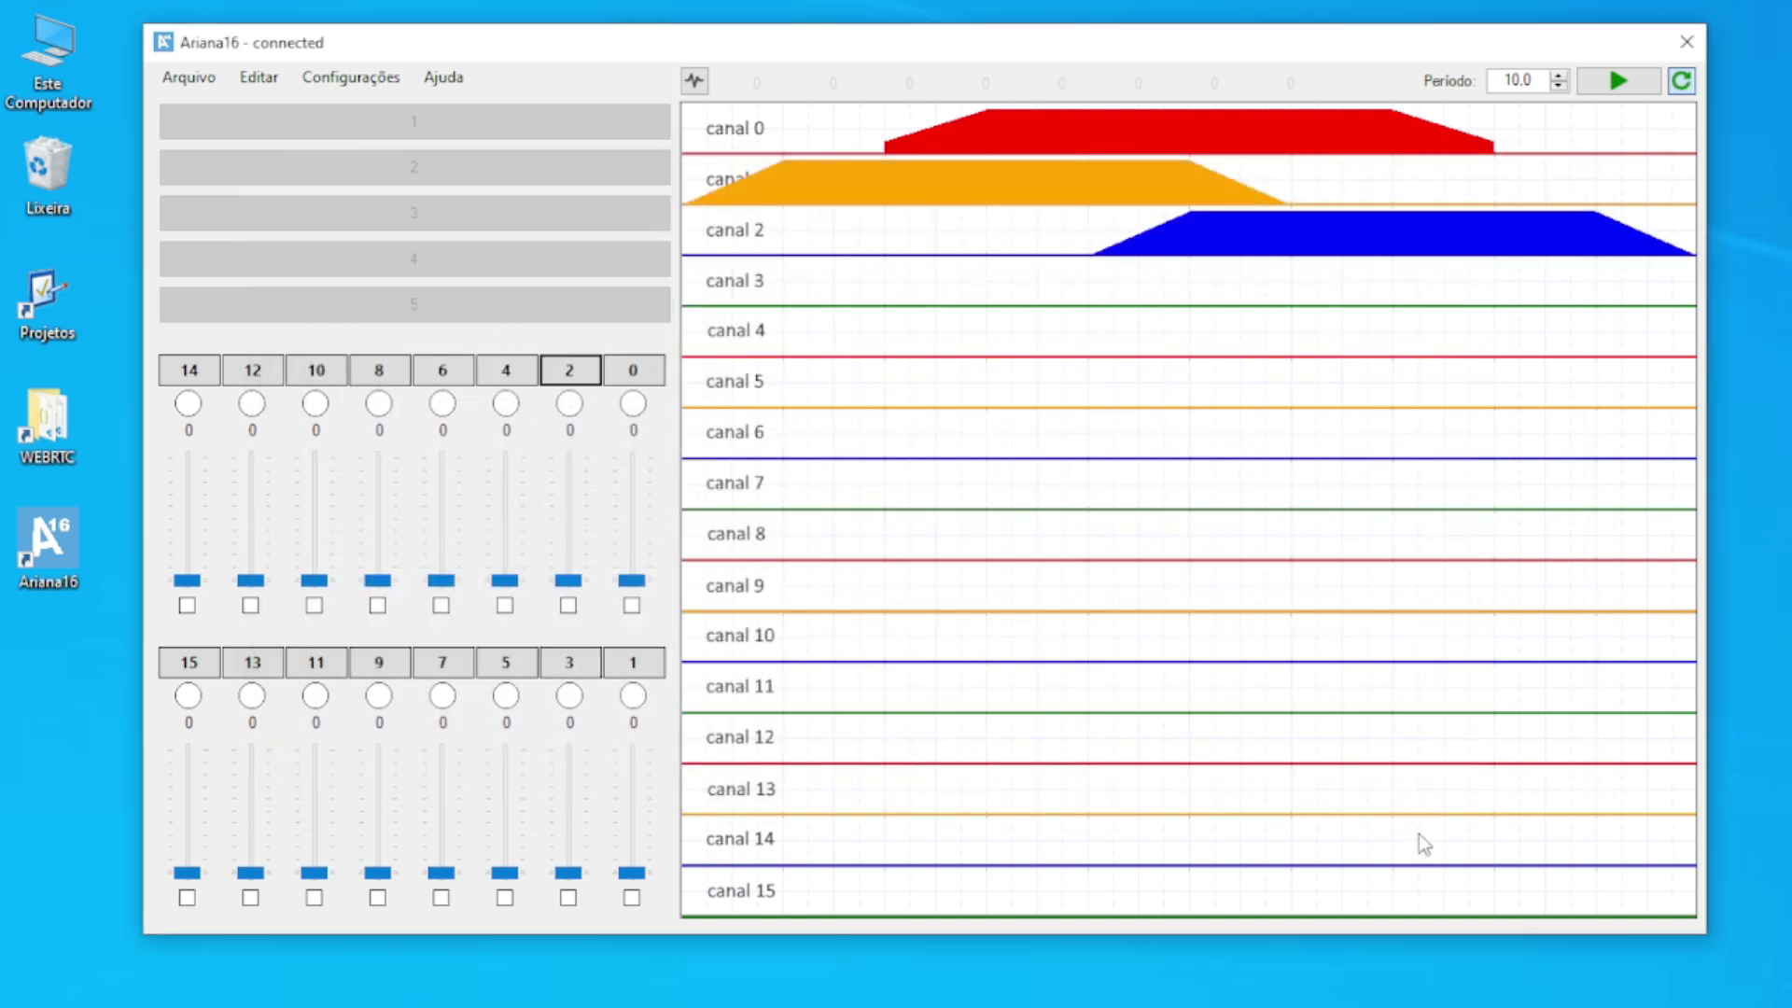
- Open channel 3's settings, try to apply a burst frequency of 400 Hz, and restore the frequency to 40 Hz
click(569, 662)
click(623, 318)
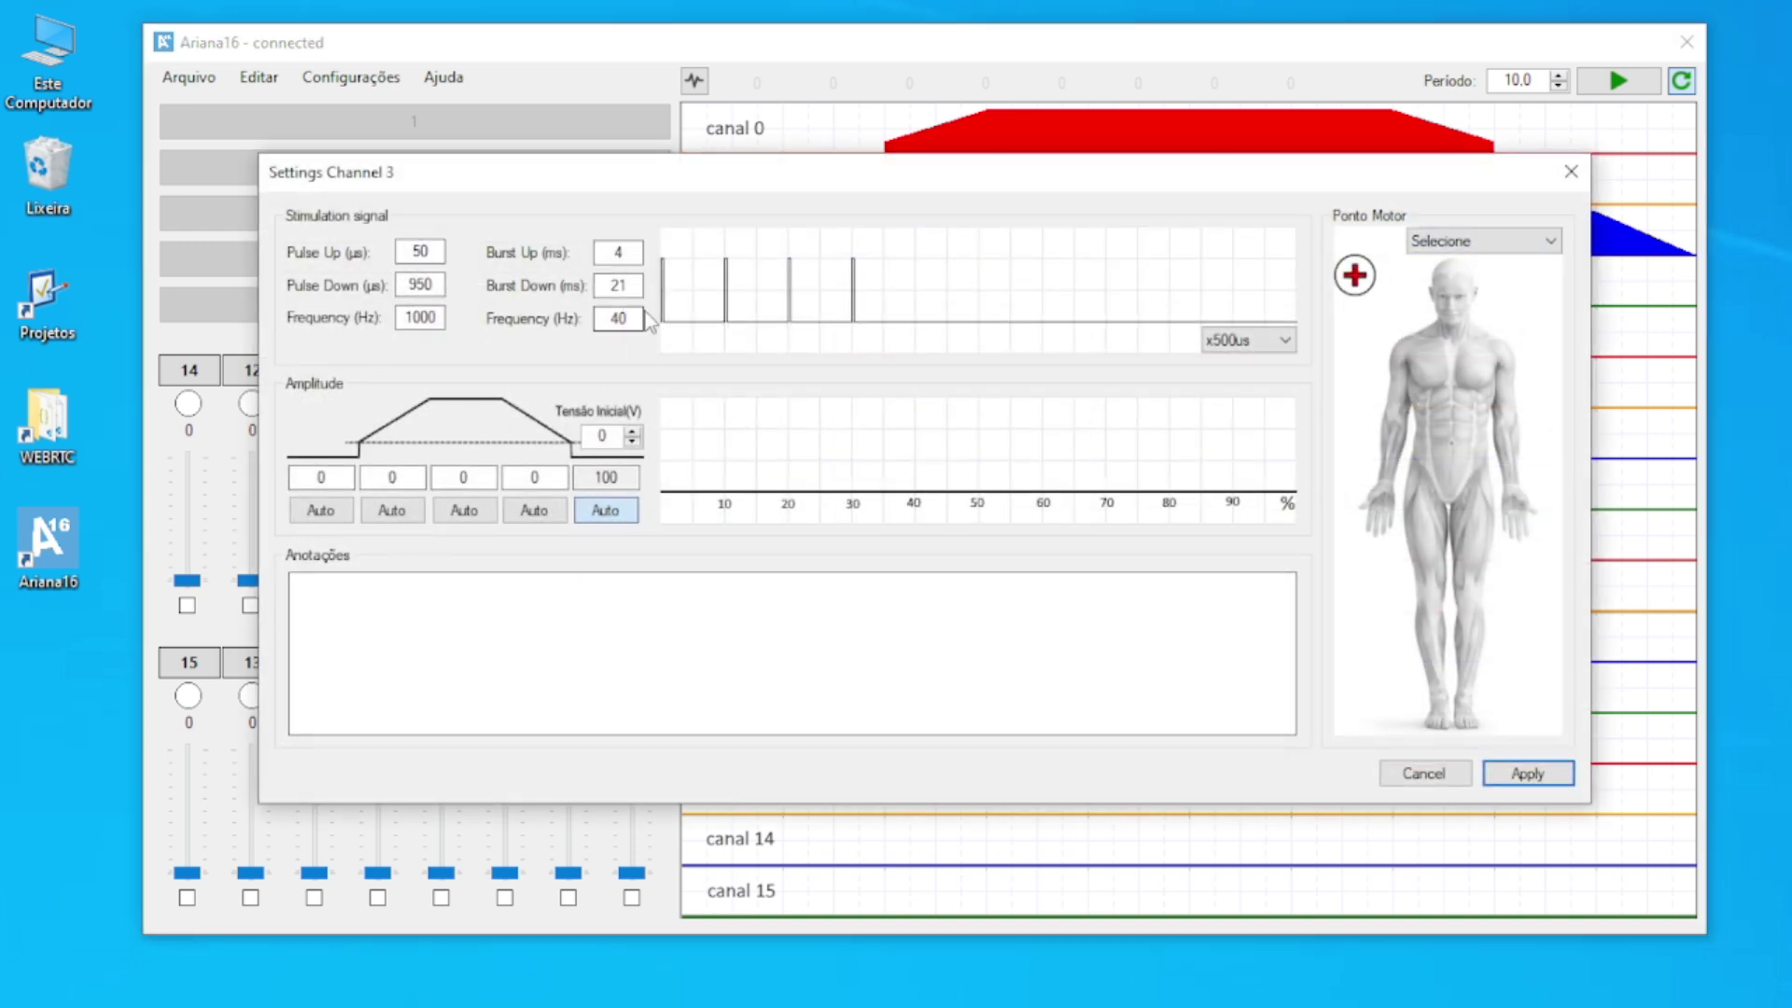
text(0)
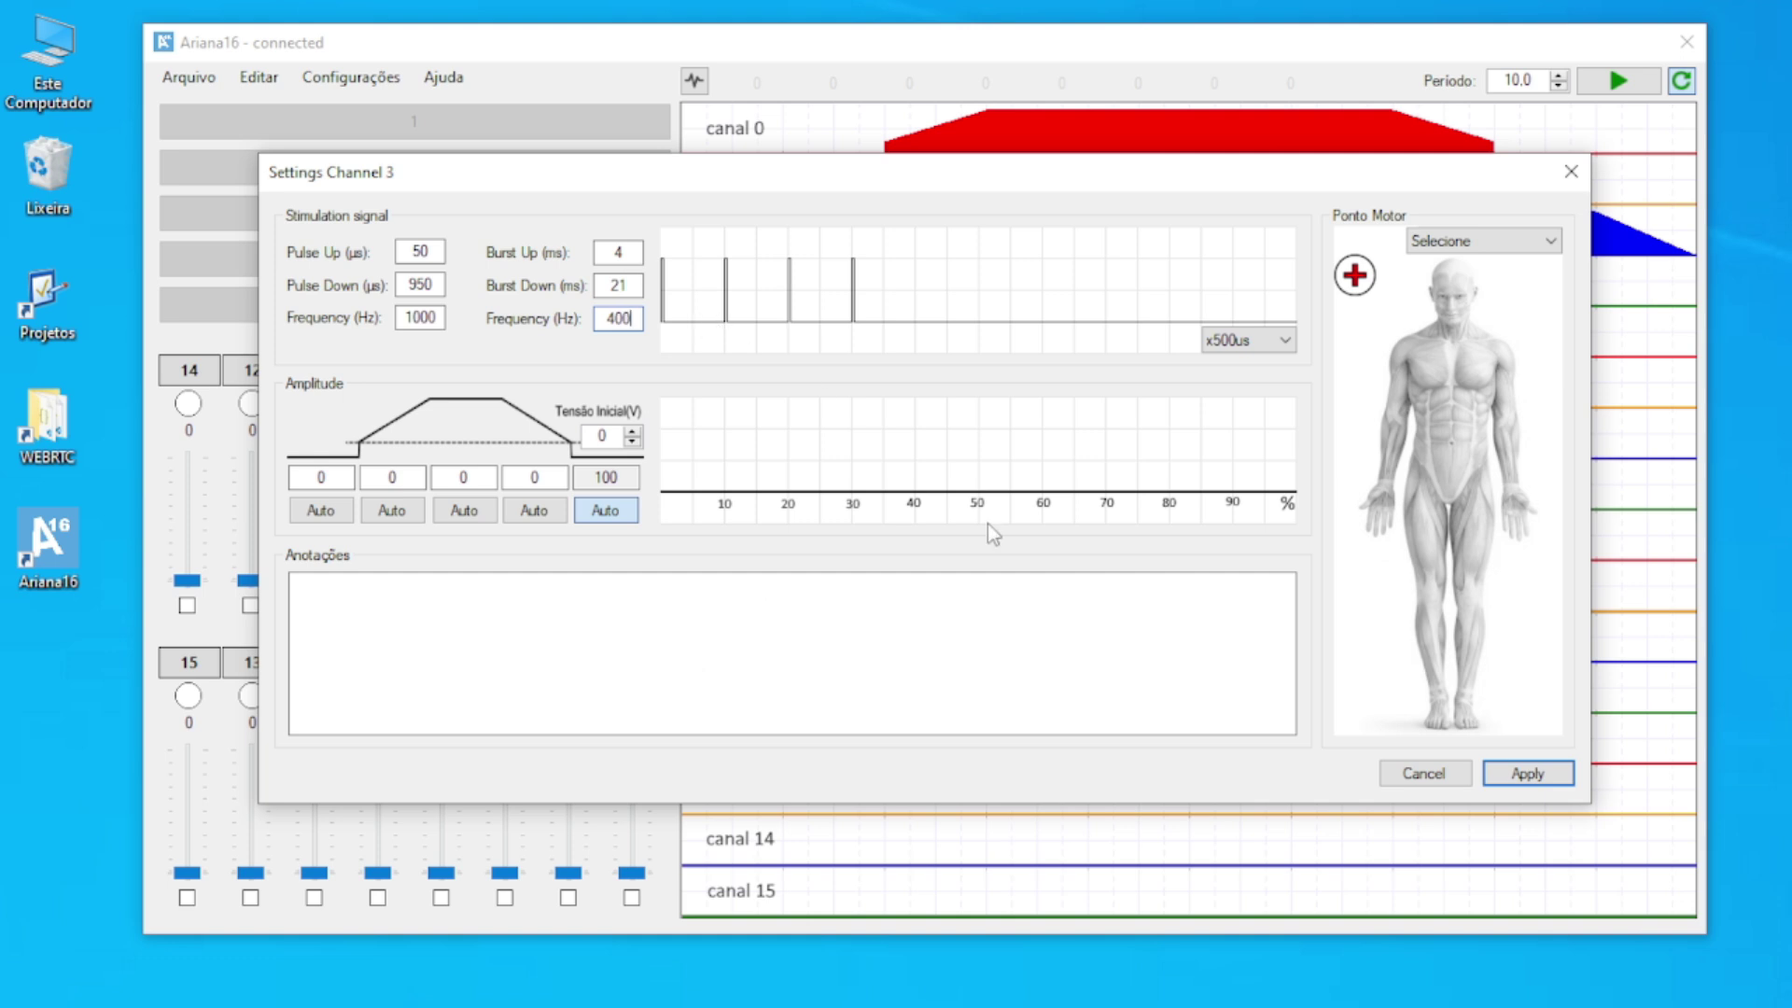
click(1528, 779)
click(637, 319)
key(BackSpace)
- Try a fall of 110% in channel 3's amplitude envelope, and reset the fall to 0%
double_click(529, 476)
text(110)
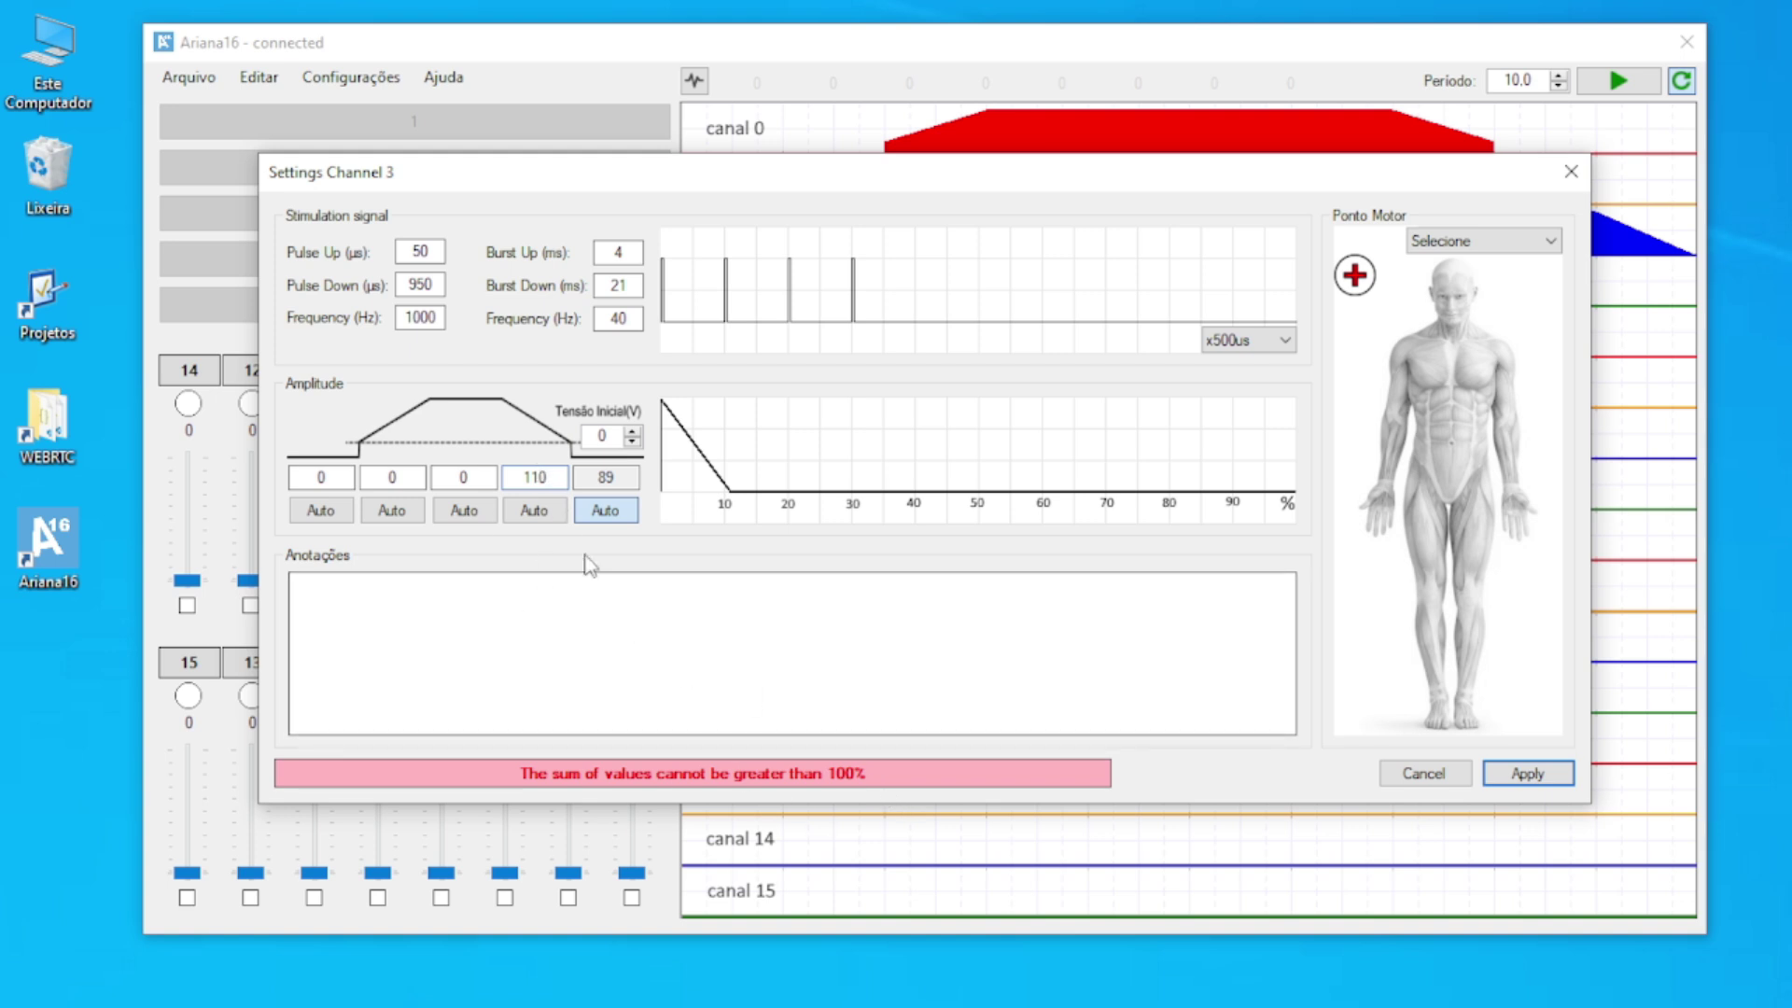
double_click(564, 477)
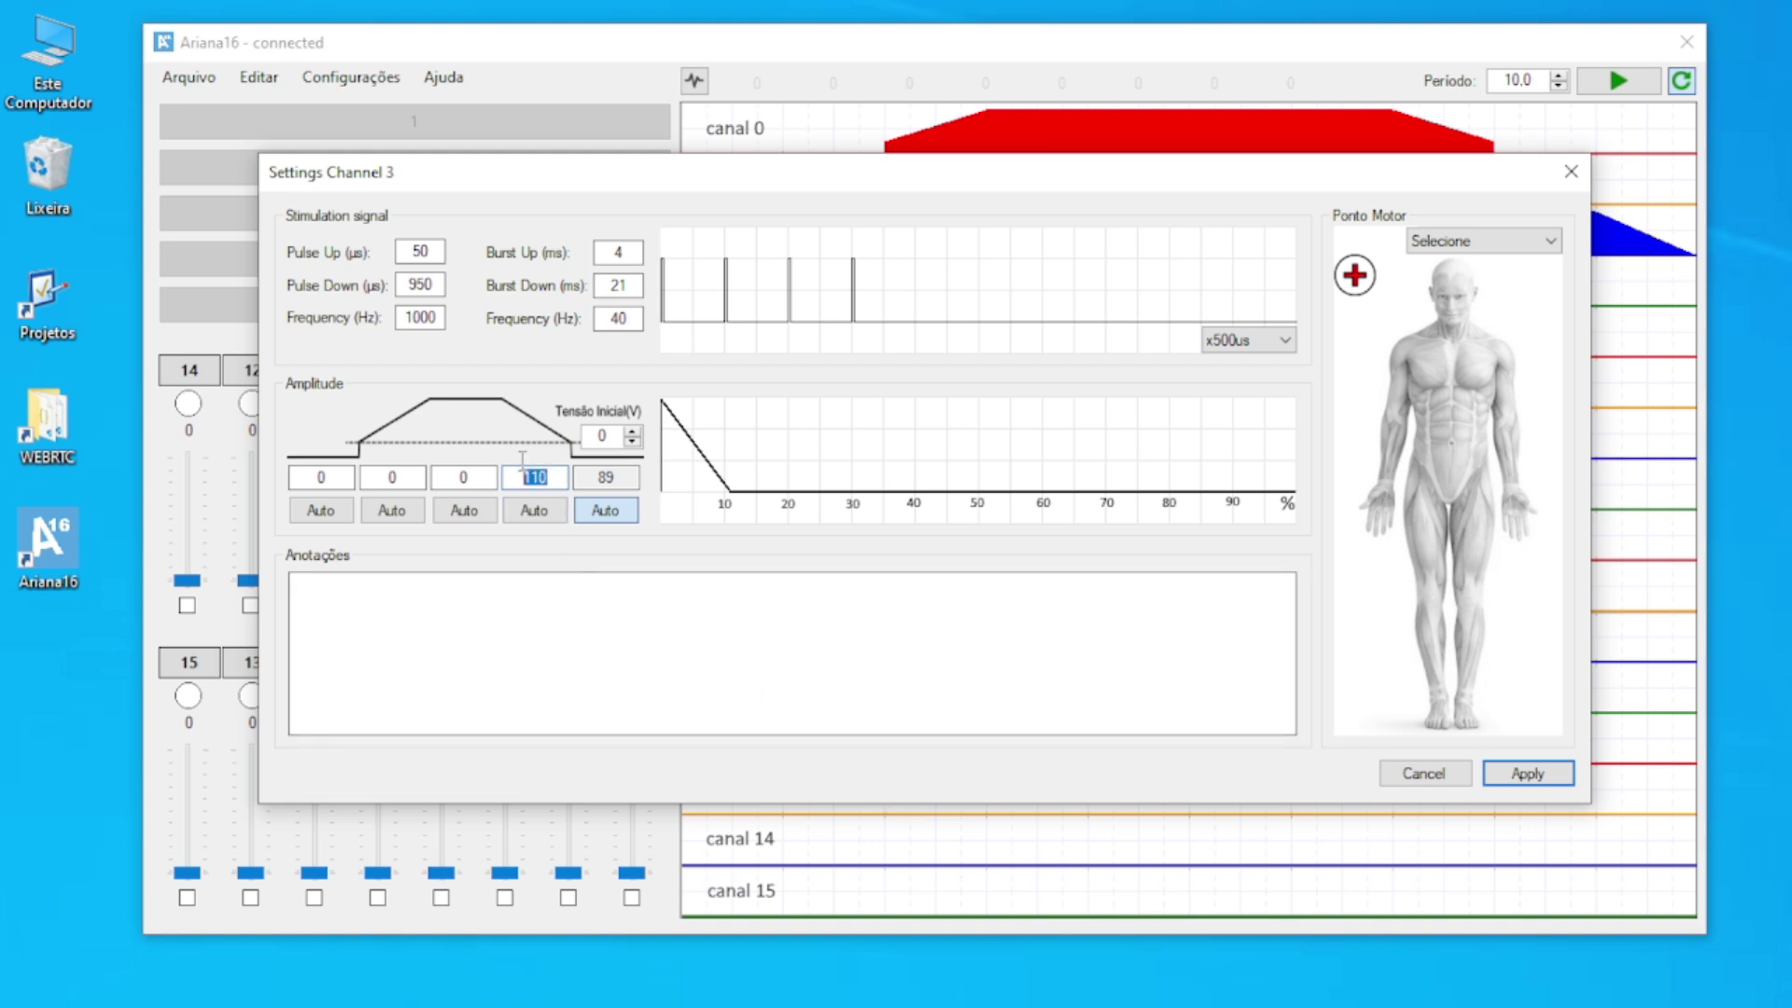
text(0)
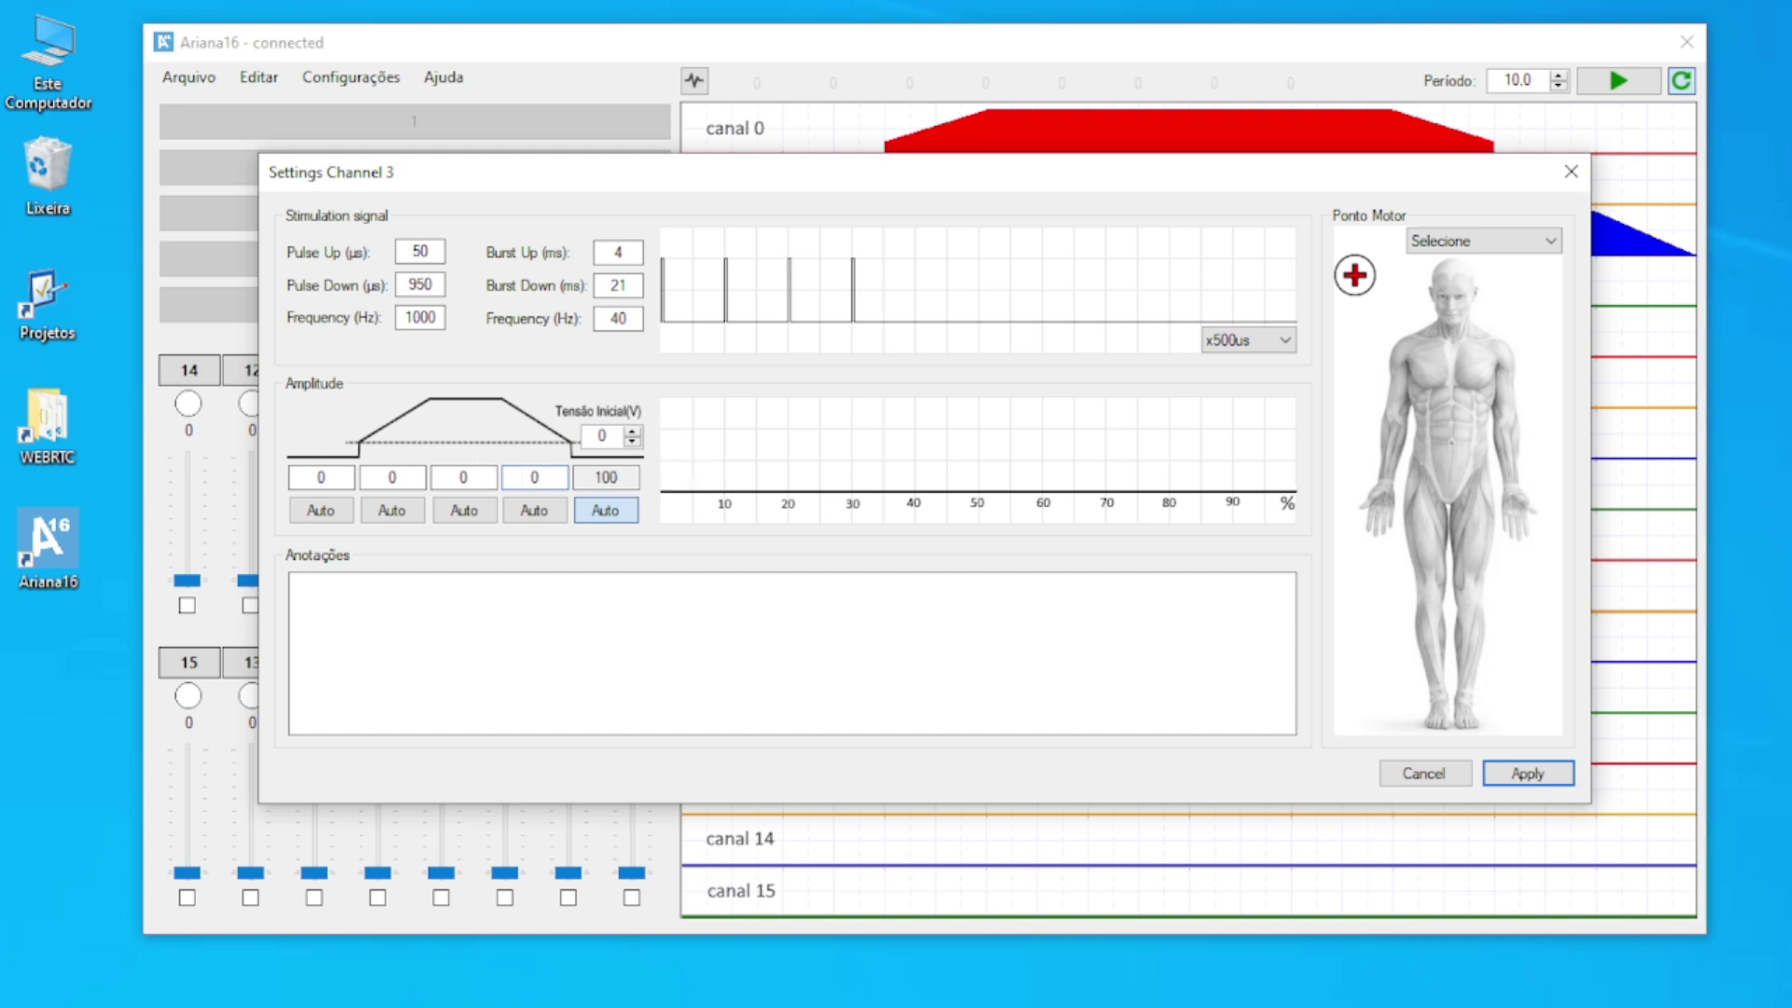
double_click(612, 477)
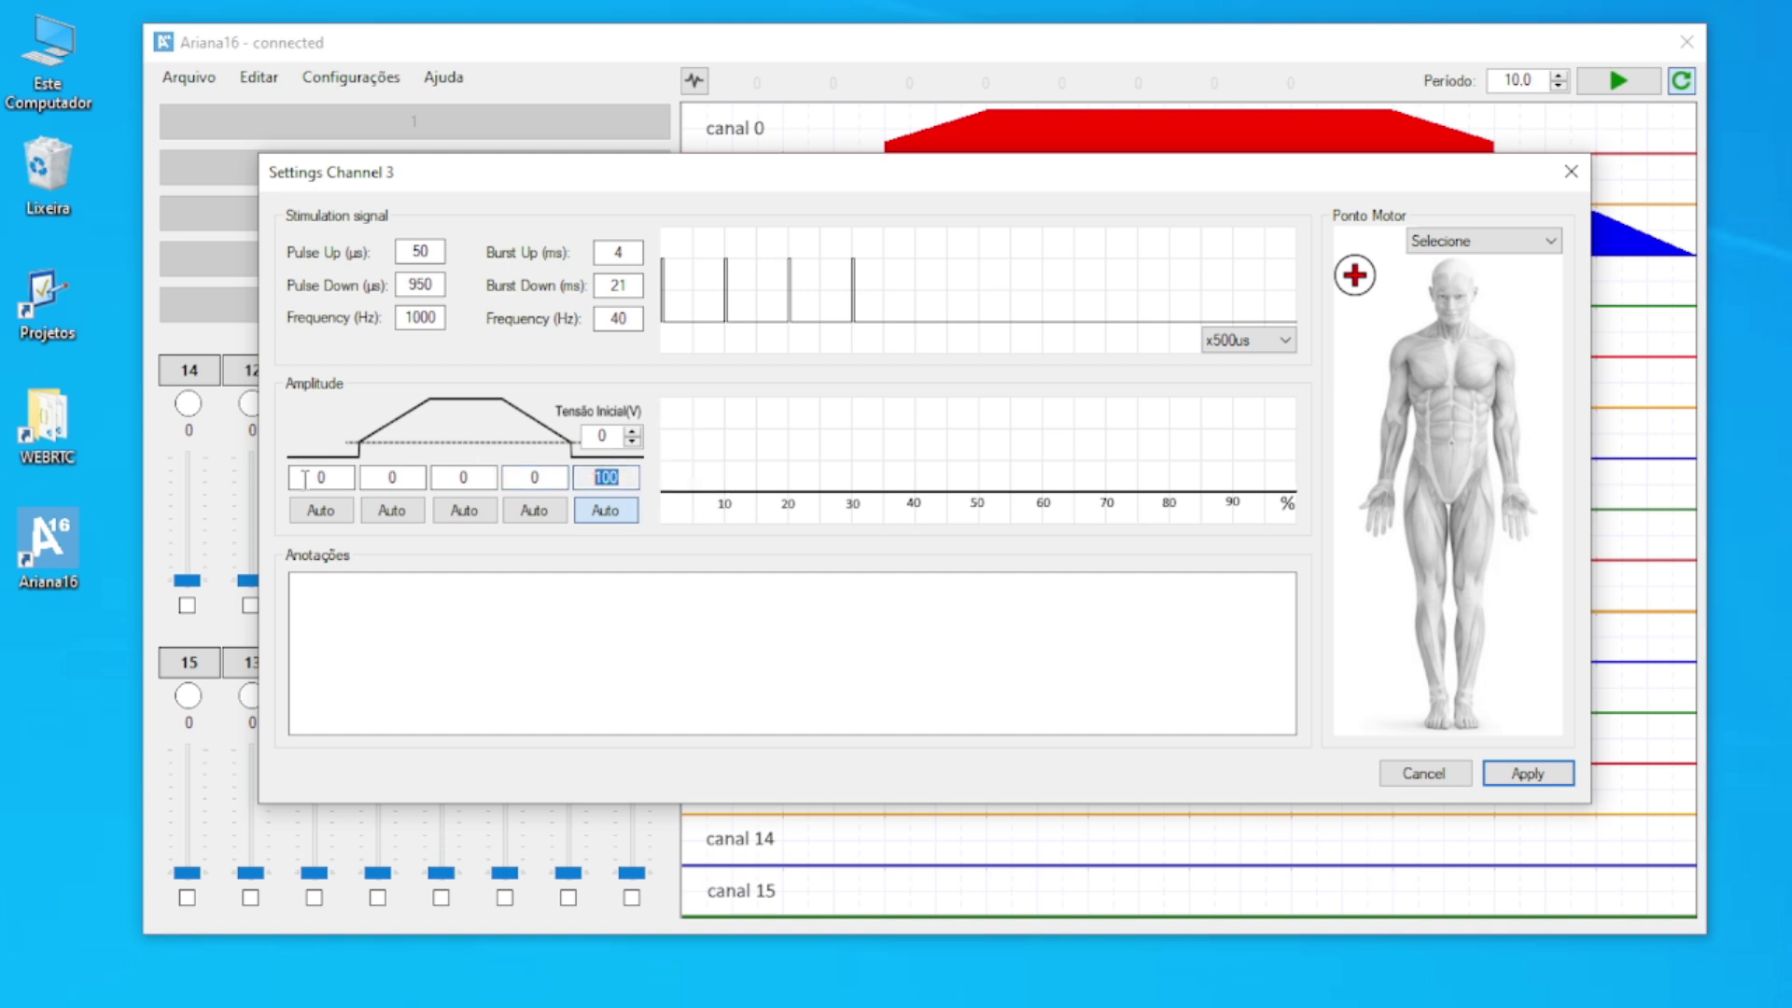